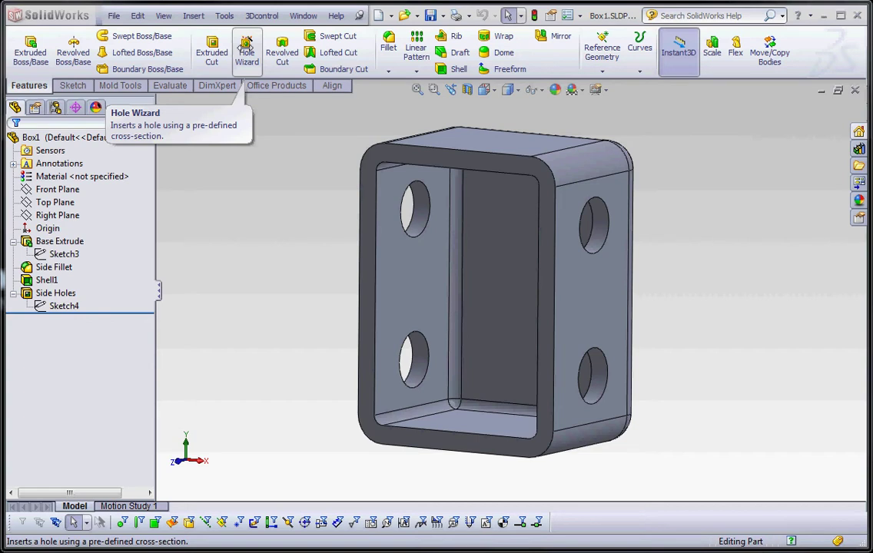
- Start a countersunk Hole Wizard hole for an Ansi Inch Flat Head Screw (100) and set its size to 3/8
click(247, 52)
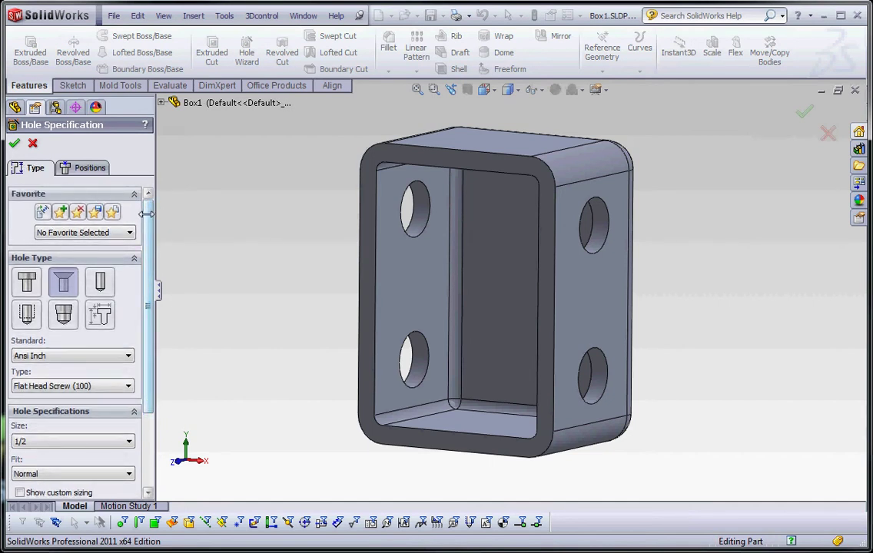
mouse_move(146, 214)
mouse_down()
mouse_move(149, 266)
mouse_move(150, 221)
mouse_up()
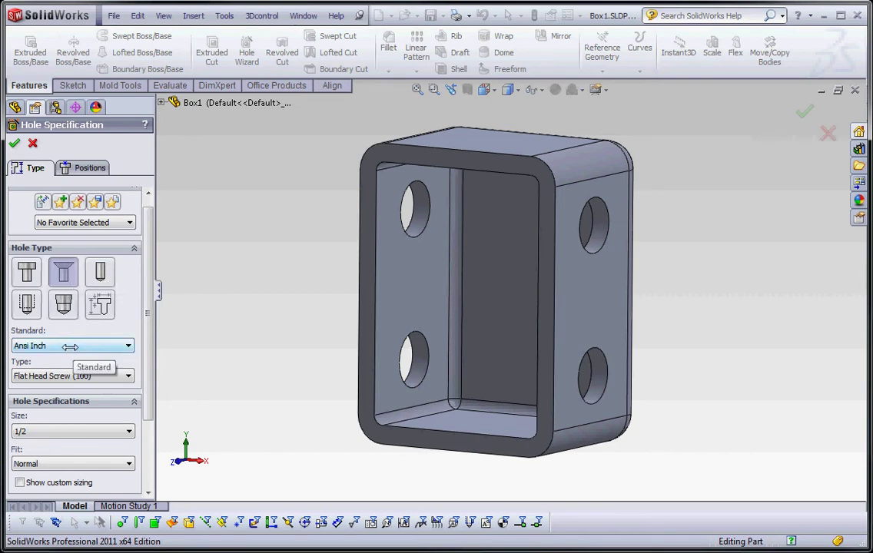
click(39, 376)
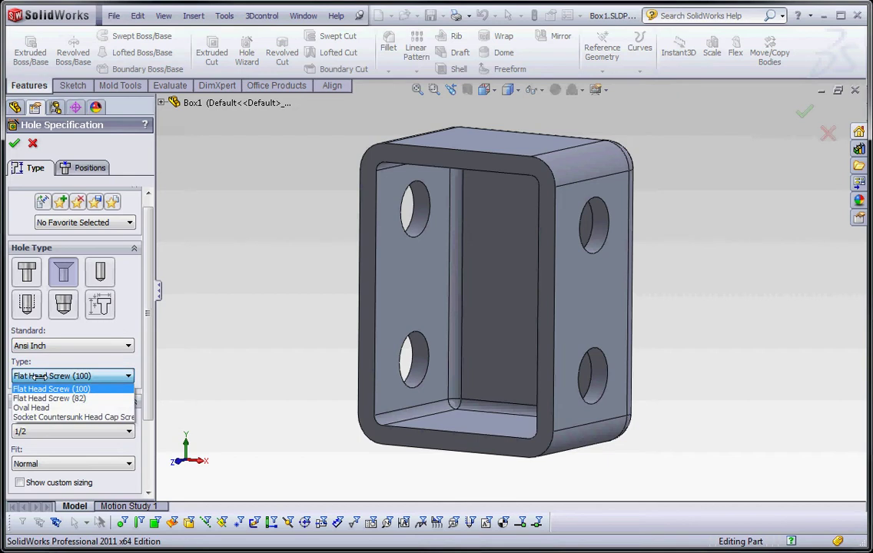
click(38, 376)
click(38, 376)
click(38, 376)
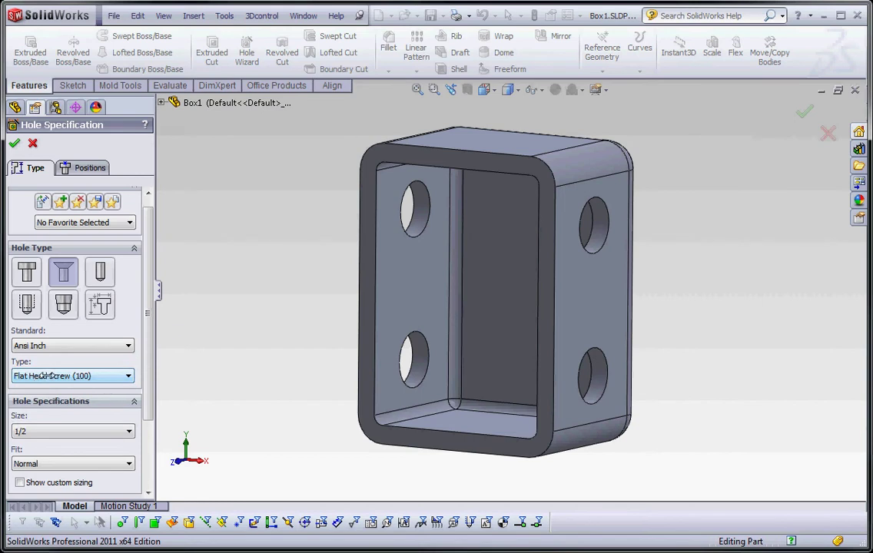
click(48, 376)
click(48, 376)
click(61, 429)
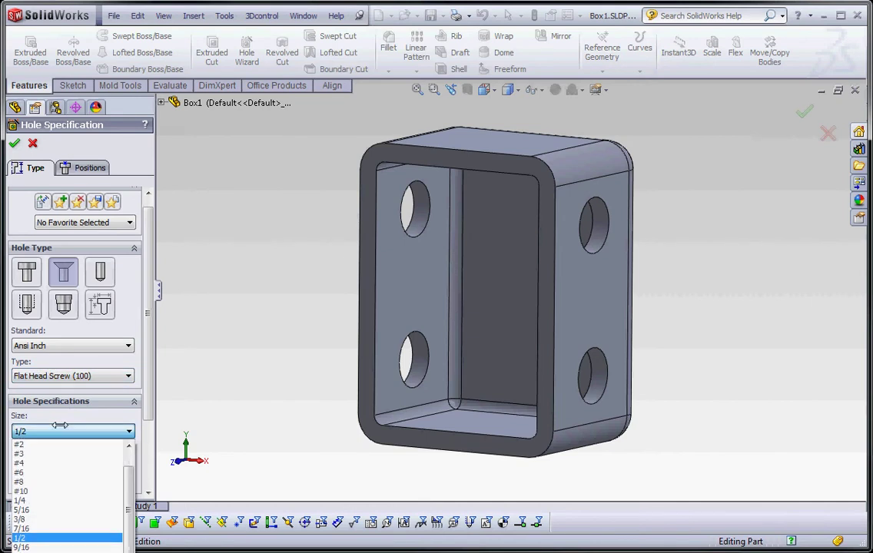
click(25, 520)
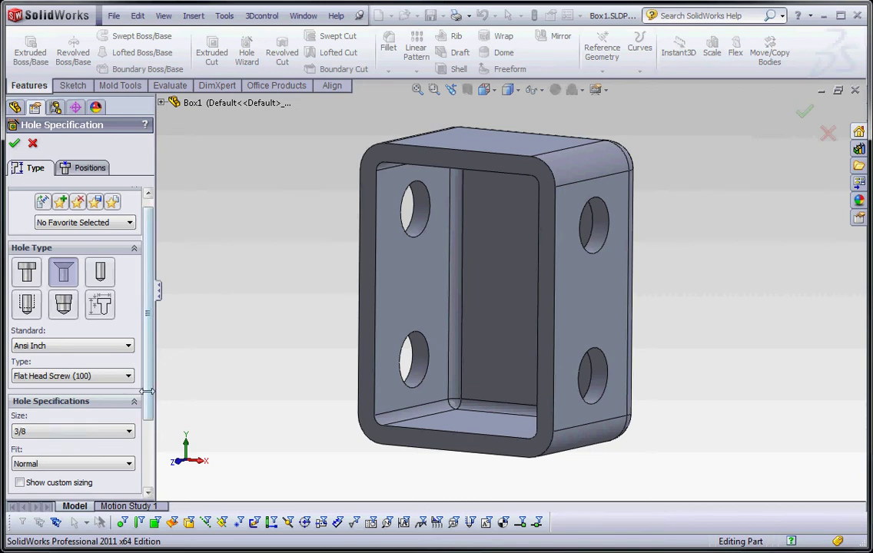
scroll(145, 487, down, 3)
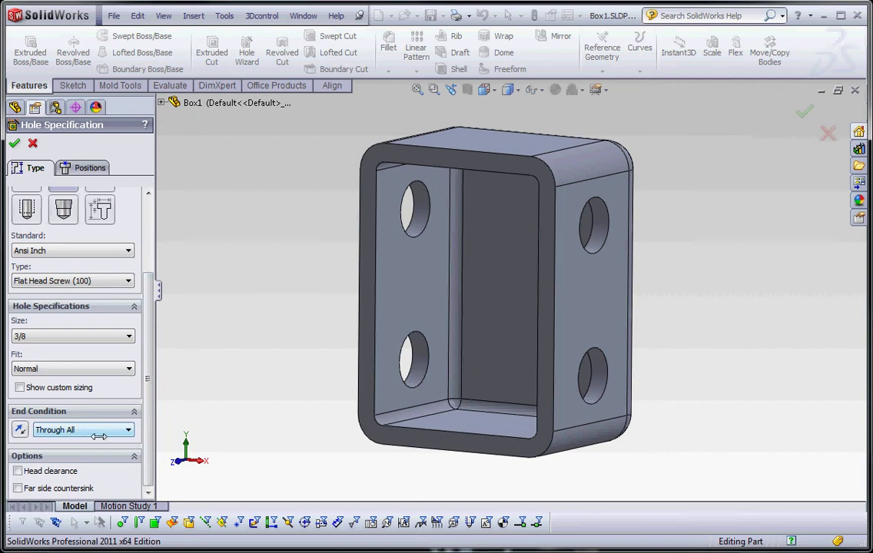
scroll(149, 446, up, 3)
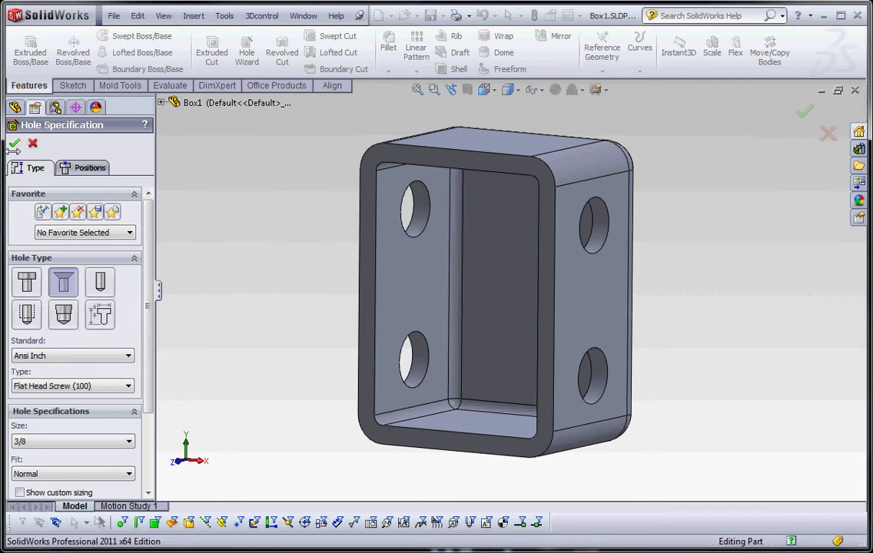
click(15, 144)
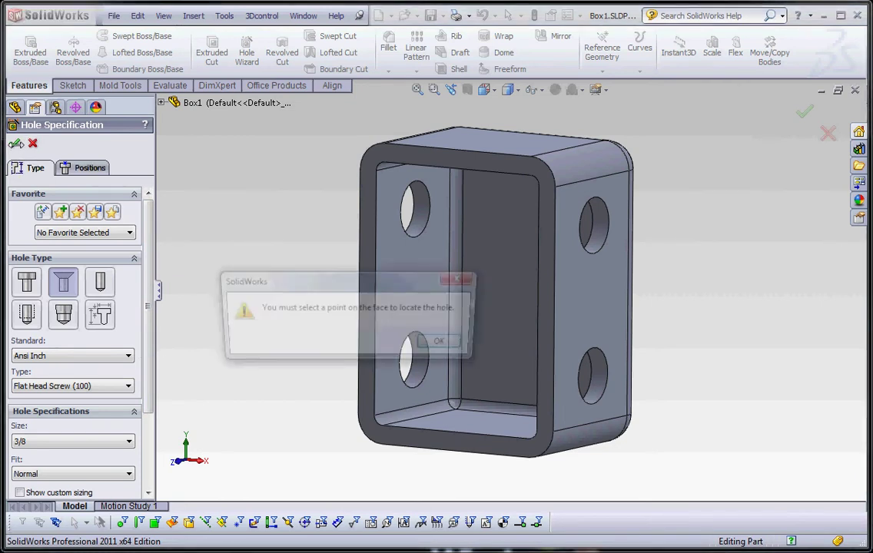
click(452, 344)
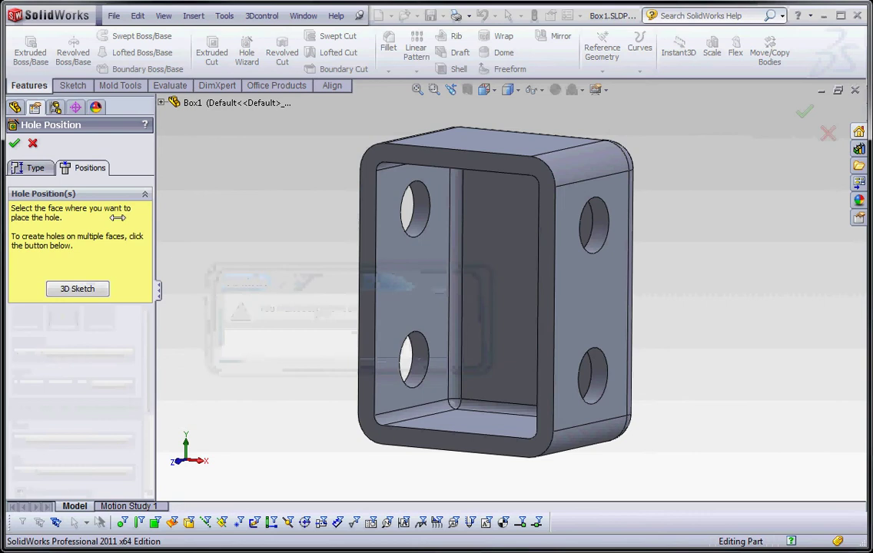
click(35, 167)
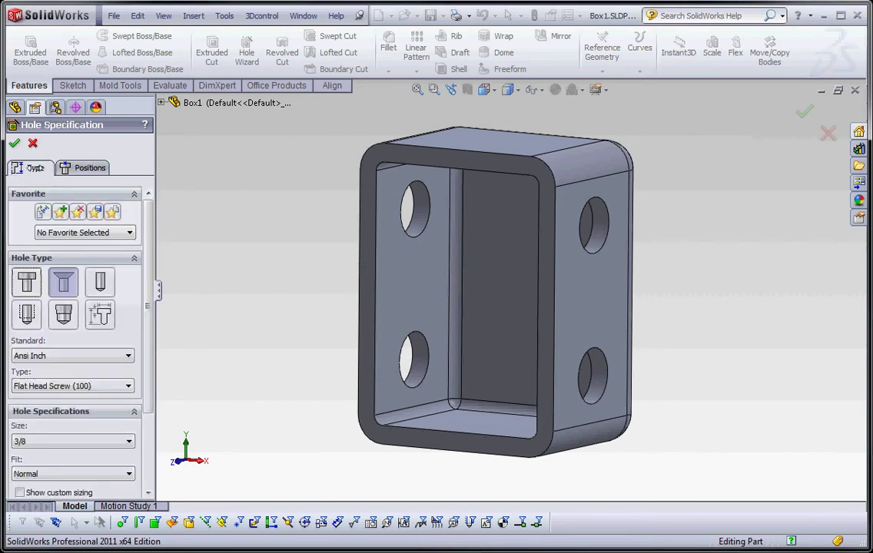
- Place two hole centers on the box's inner back face, one in the upper half and one near the lower edge
click(84, 168)
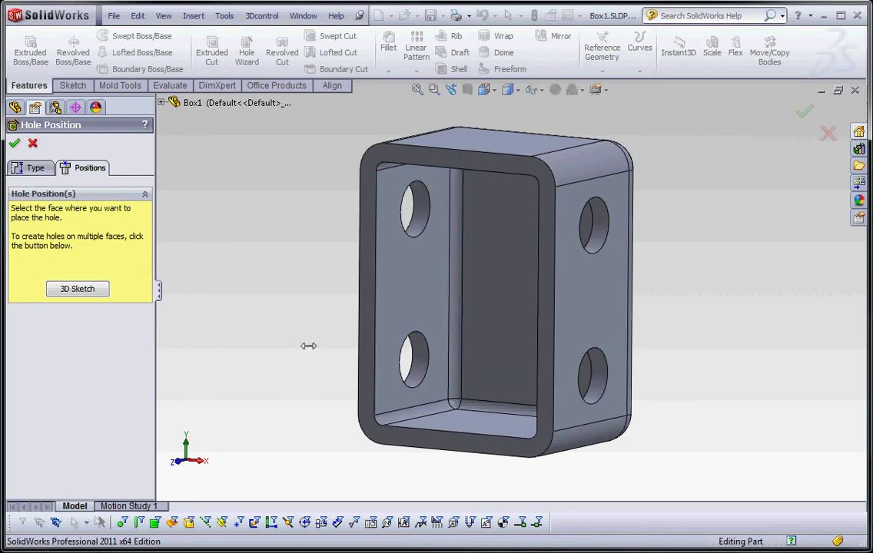
middle_drag(309, 346, 321, 347)
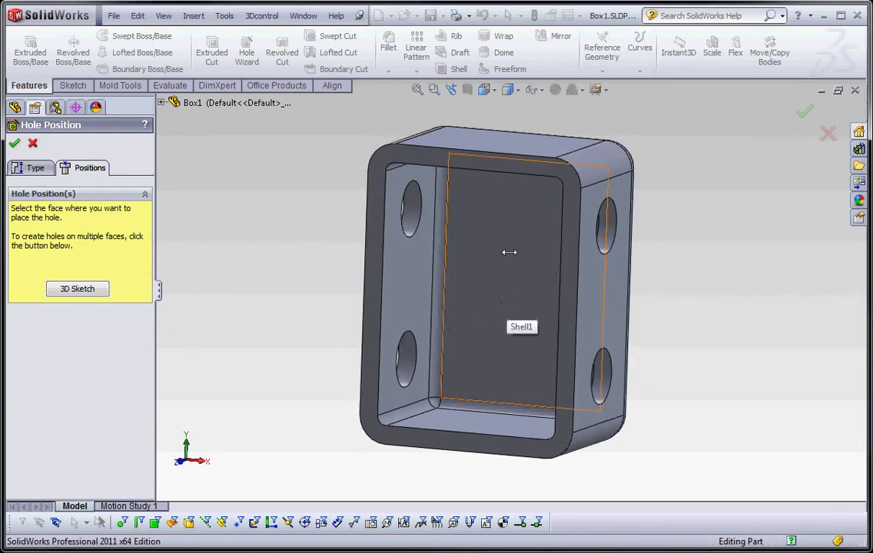
click(490, 234)
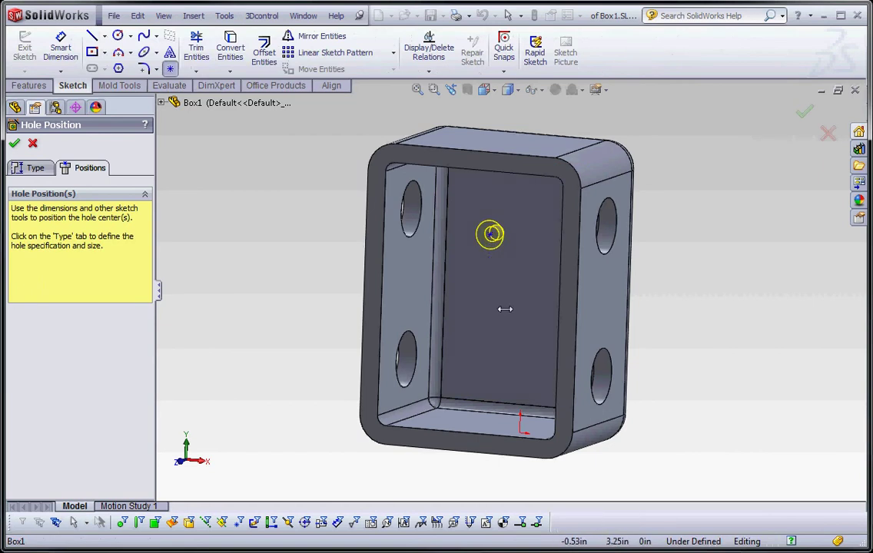
click(523, 360)
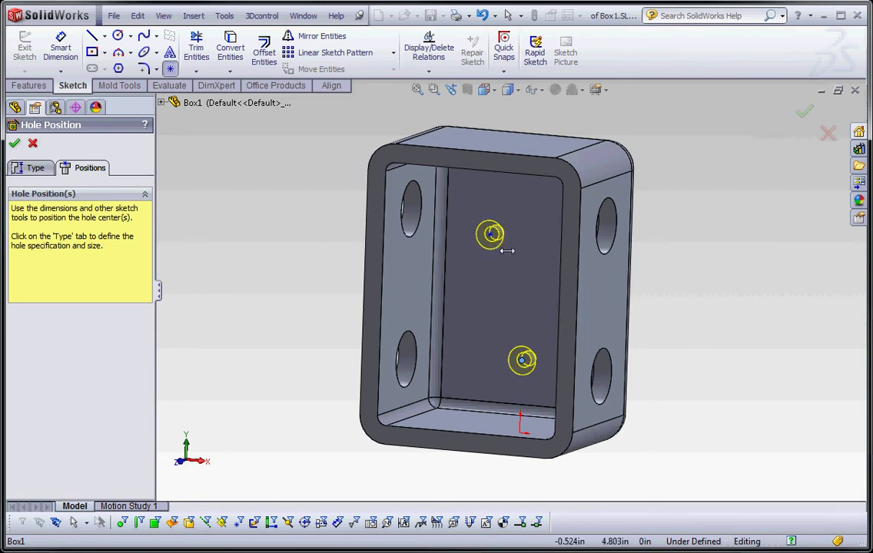
- Sketch a vertical centerline on the inner back face from the midpoint of its upper edge to the midpoint of its lower edge
middle_drag(530, 286, 549, 288)
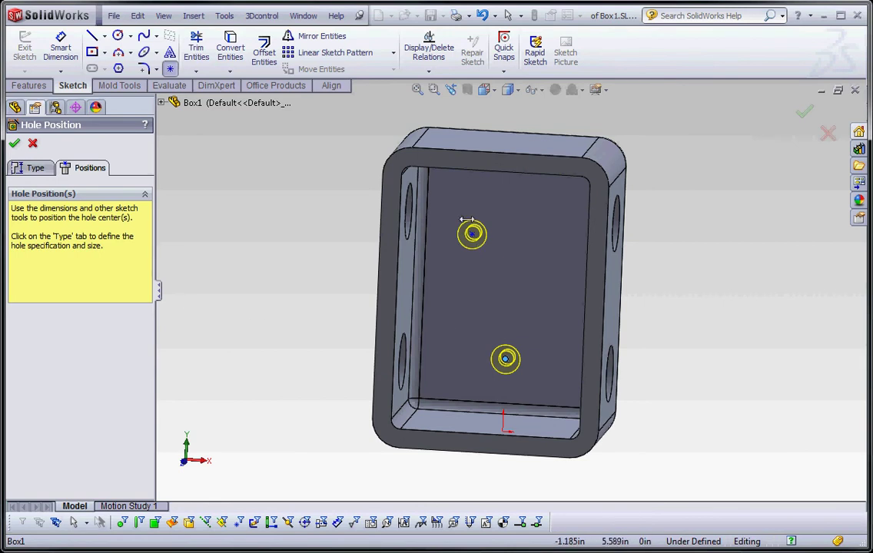
mouse_move(645, 389)
middle_down()
mouse_move(655, 356)
mouse_move(653, 390)
mouse_move(652, 376)
middle_up()
key(z)
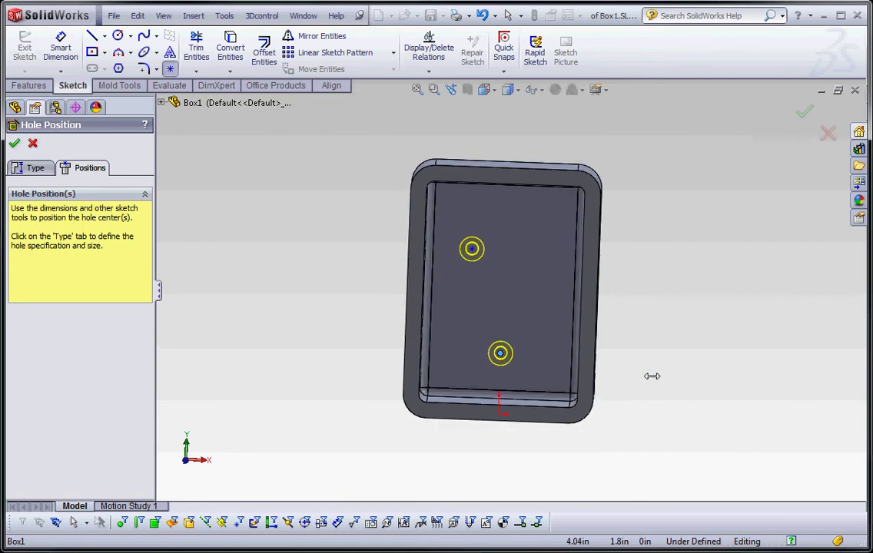
click(104, 35)
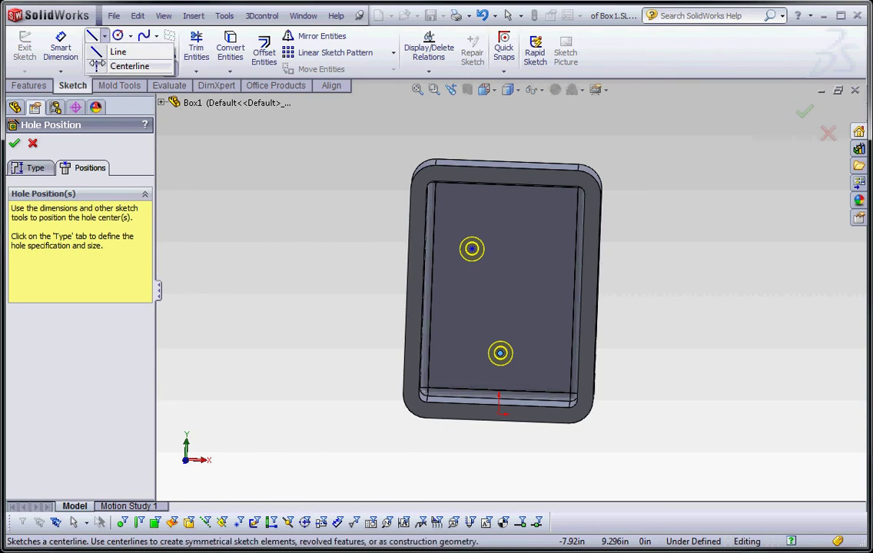
click(98, 65)
middle_drag(506, 224, 512, 188)
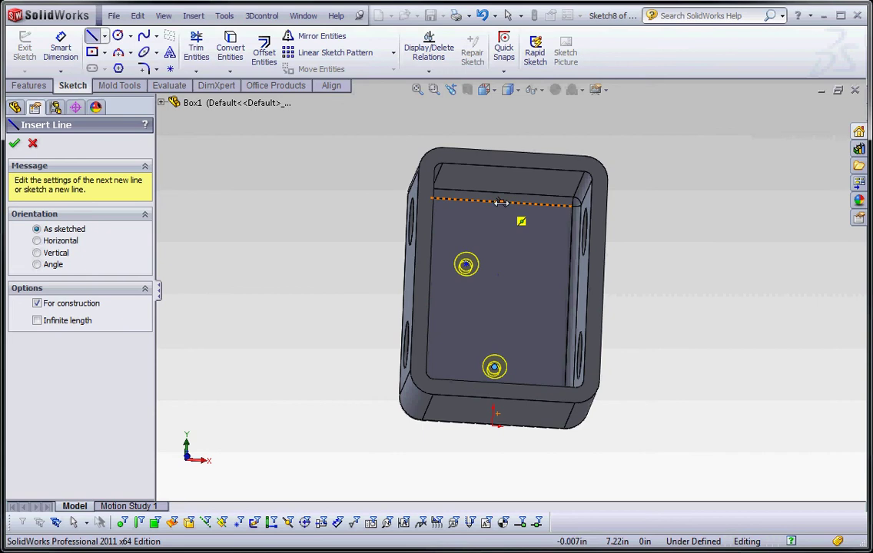
click(501, 203)
scroll(520, 249, up, 1)
middle_drag(521, 249, 507, 331)
scroll(502, 365, down, 5)
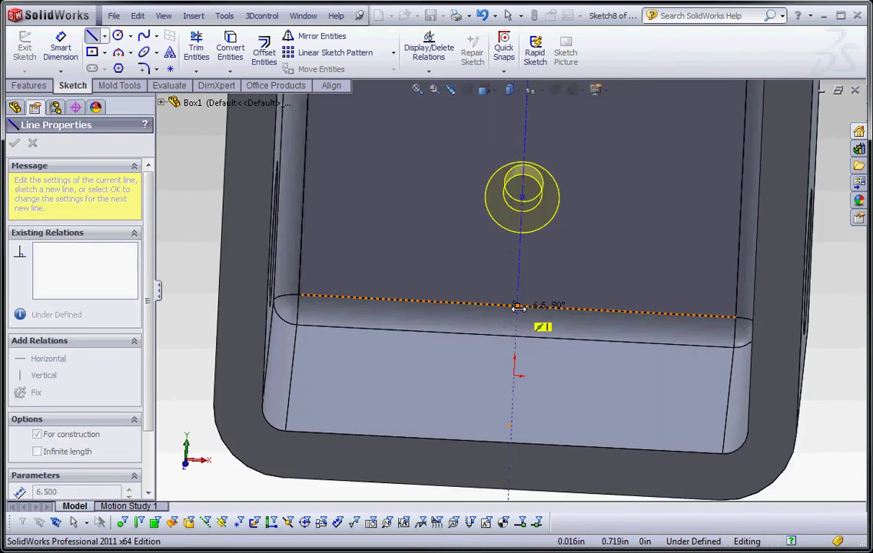
click(520, 299)
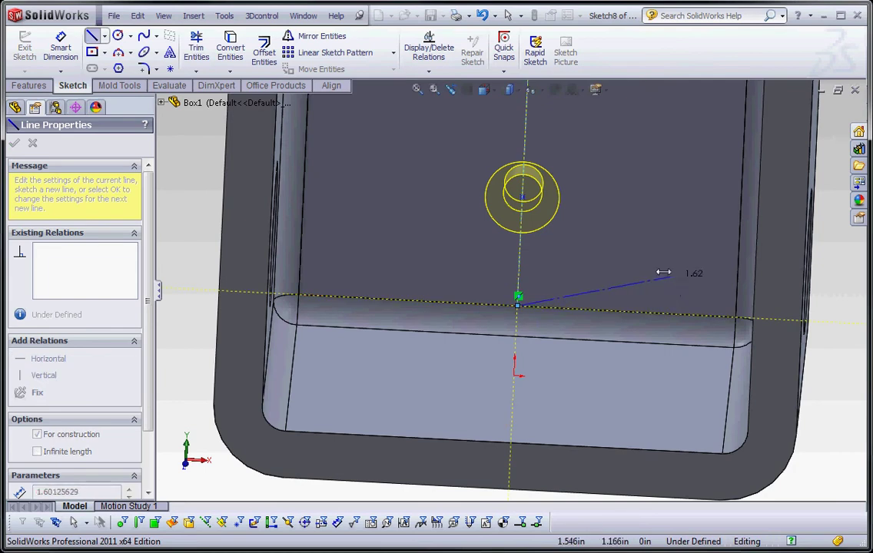
key(Escape)
- Position both hole centers on the vertical centerline, the lower one at about Y 1.77 in and the upper one at about Y 6.34 in
mouse_move(524, 199)
mouse_down()
mouse_move(457, 209)
mouse_move(460, 226)
mouse_move(478, 229)
mouse_move(521, 194)
mouse_move(520, 217)
mouse_up()
scroll(598, 241, up, 6)
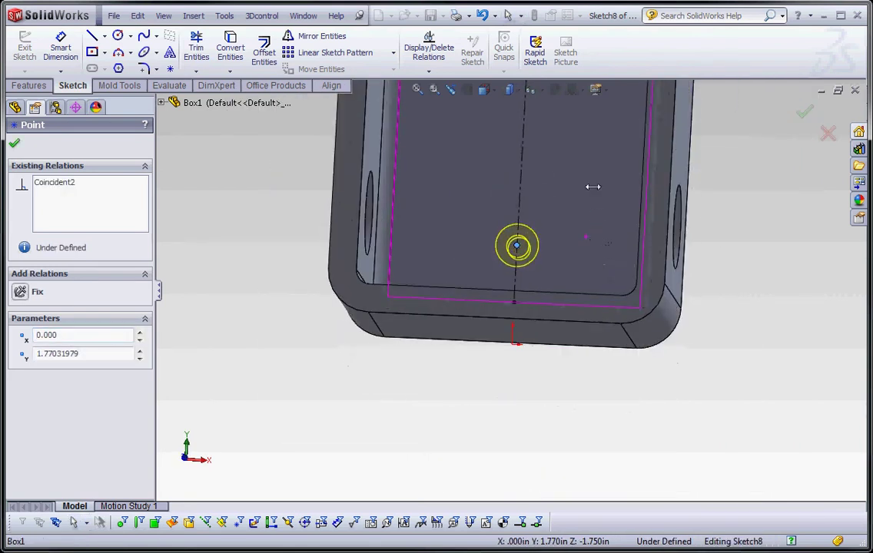
scroll(517, 202, down, 6)
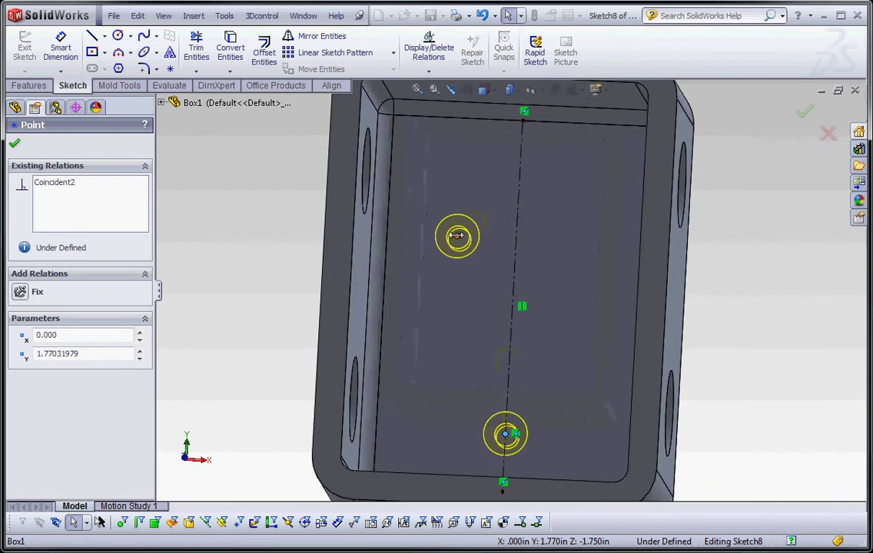
drag(459, 236, 520, 173)
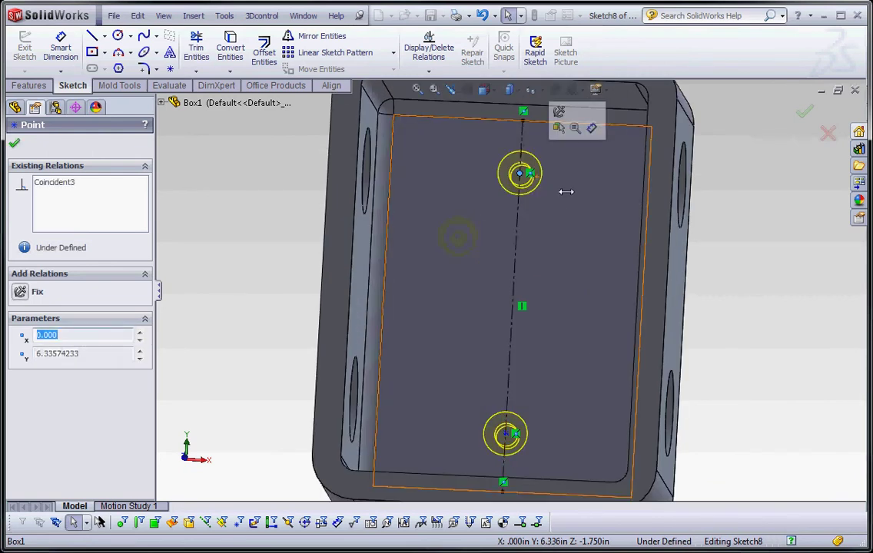
- Delete the lower hole center from the vertical centerline
scroll(577, 291, up, 3)
mouse_move(535, 268)
middle_down()
mouse_move(536, 316)
mouse_move(546, 276)
mouse_move(542, 288)
middle_up()
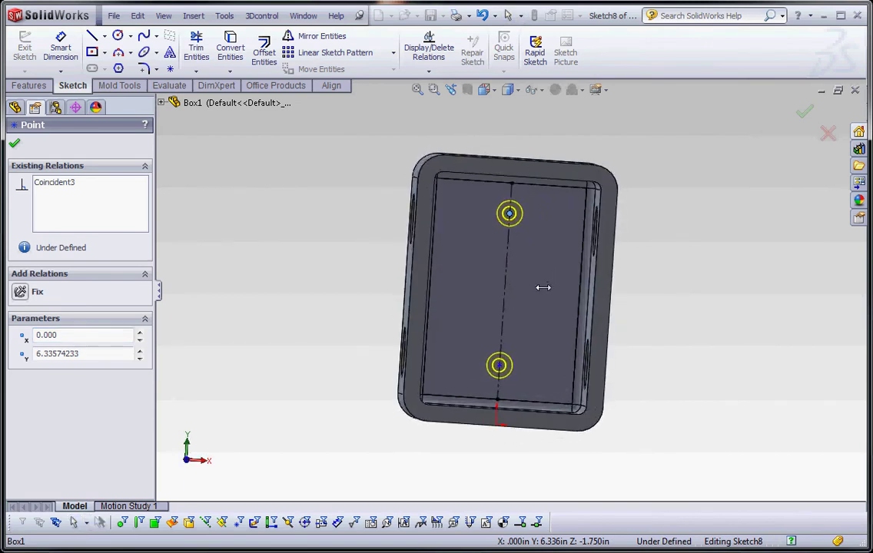
mouse_move(516, 248)
middle_down()
mouse_move(530, 269)
mouse_move(503, 318)
middle_up()
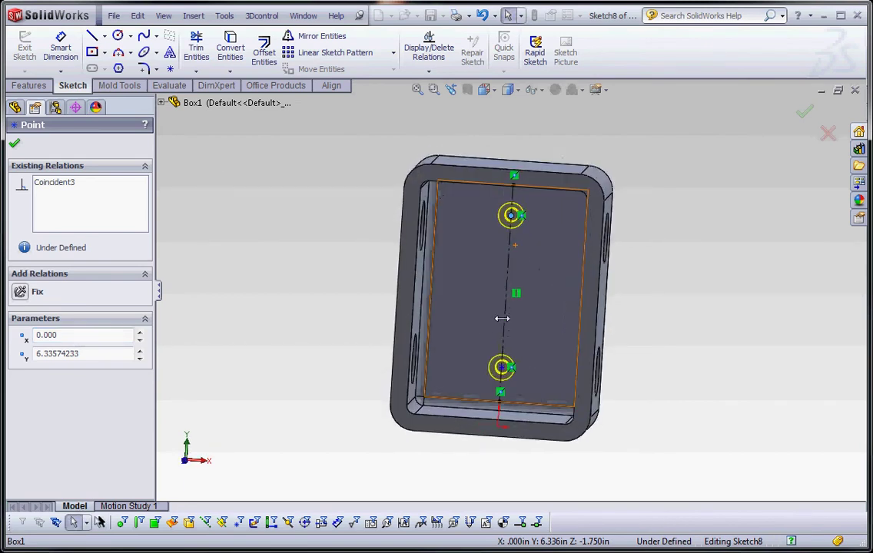
key(Escape)
drag(464, 327, 536, 385)
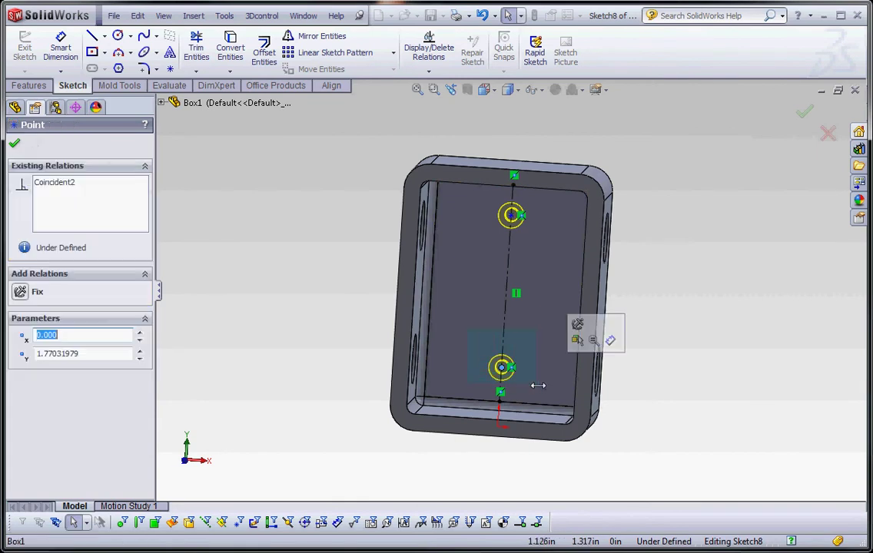
key(Delete)
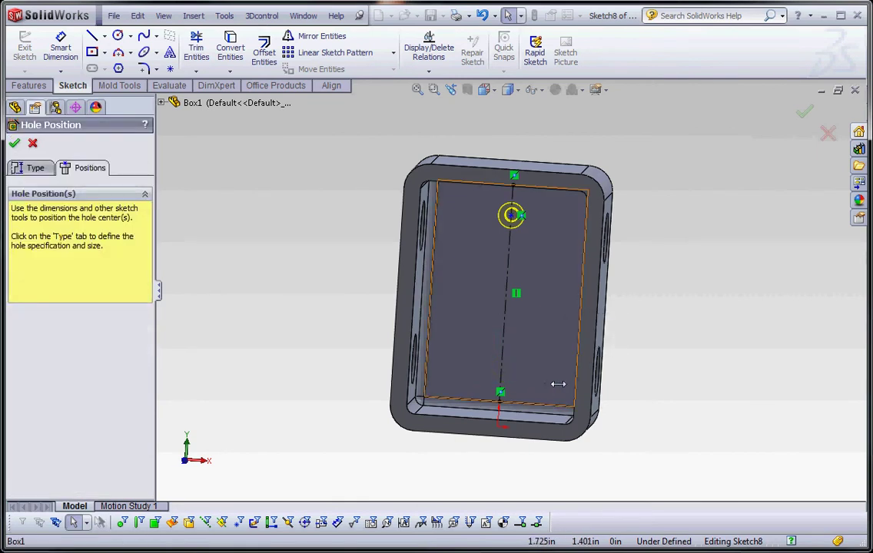
- Sketch a horizontal centerline about 3.72 in long from the midpoint of the inner back face's left edge, crossing the vertical centerline
click(105, 35)
click(96, 65)
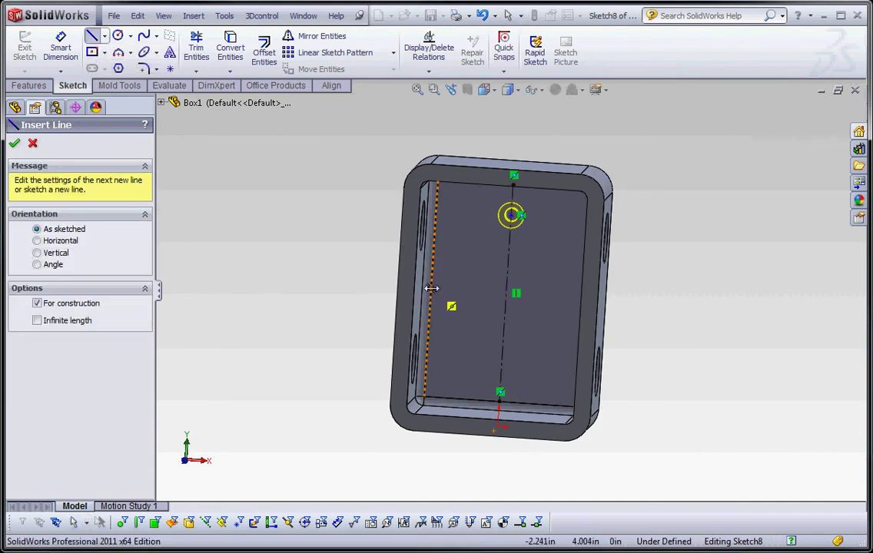
click(431, 288)
click(555, 296)
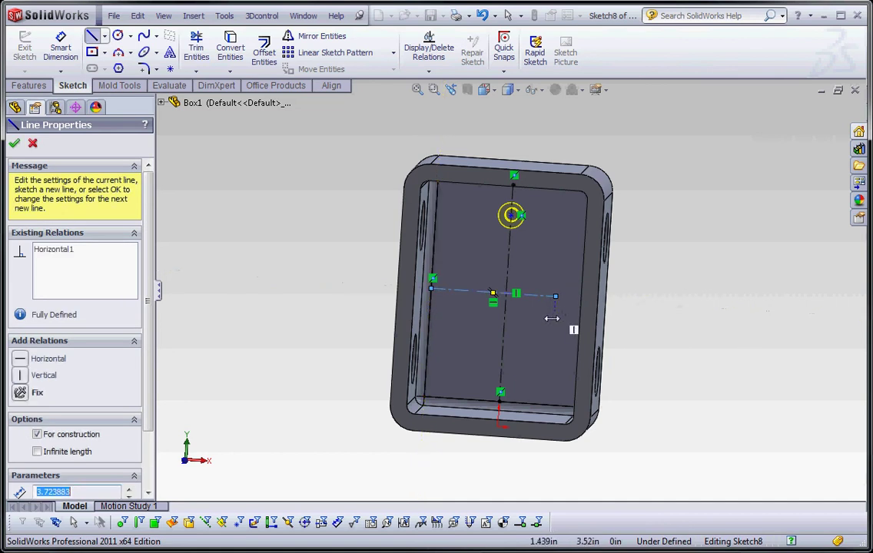
key(Escape)
- Extend the horizontal centerline's free end to the right edge of the inner back face
middle_drag(550, 323, 569, 328)
scroll(530, 291, down, 3)
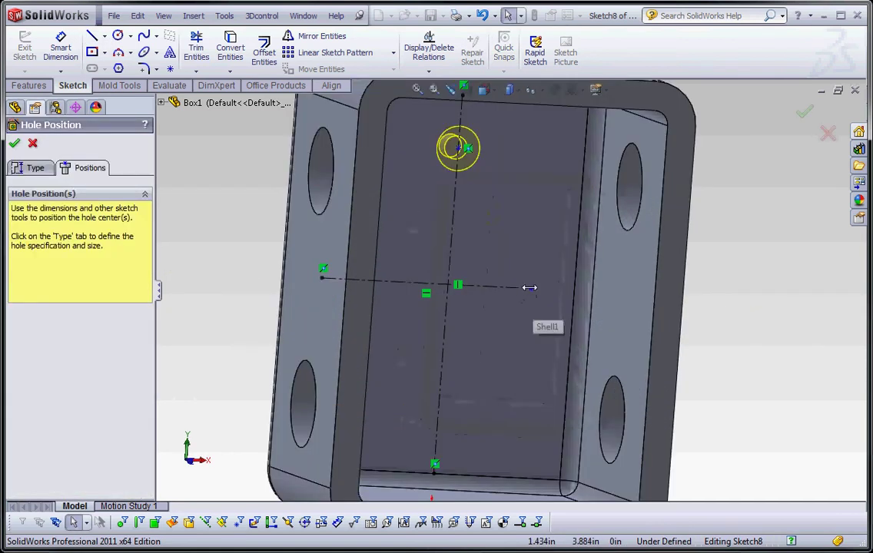
drag(529, 288, 574, 290)
click(762, 378)
middle_drag(762, 378, 740, 369)
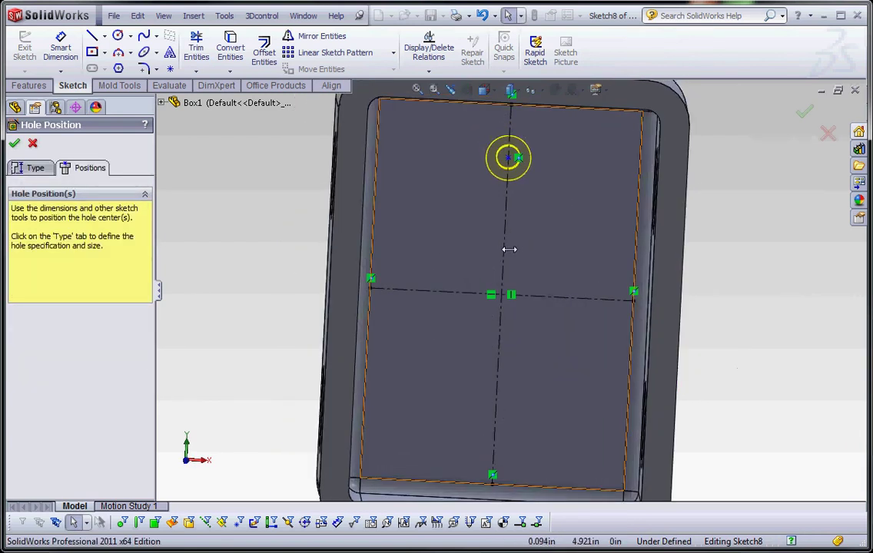
- Move the upper hole center along the vertical centerline to about Y 6.41 in
scroll(509, 249, up, 2)
scroll(525, 228, down, 3)
drag(493, 188, 491, 212)
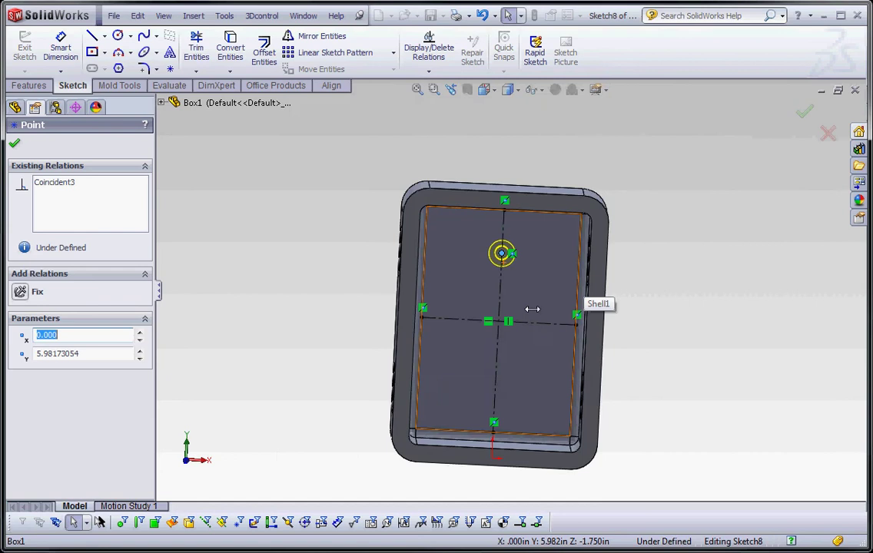
scroll(517, 263, down, 4)
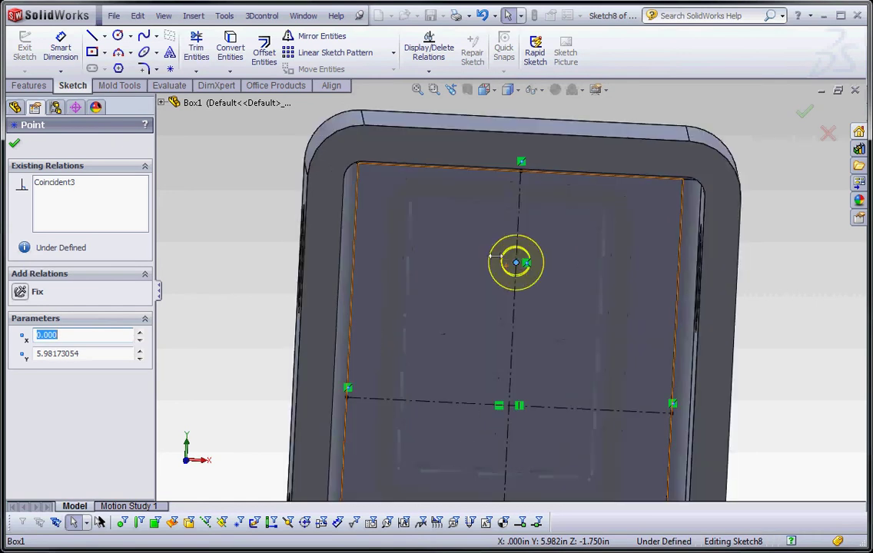
drag(516, 263, 515, 207)
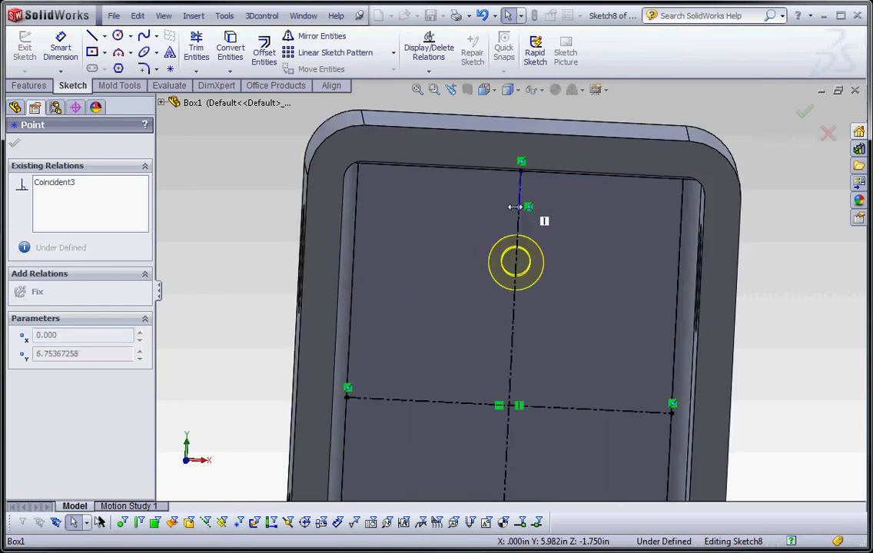
click(517, 218)
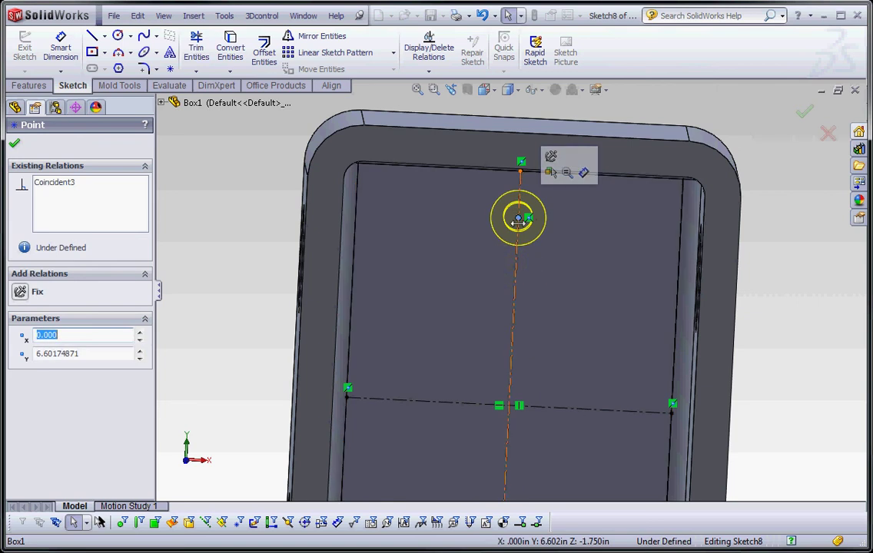
drag(517, 218, 508, 285)
drag(513, 230, 514, 231)
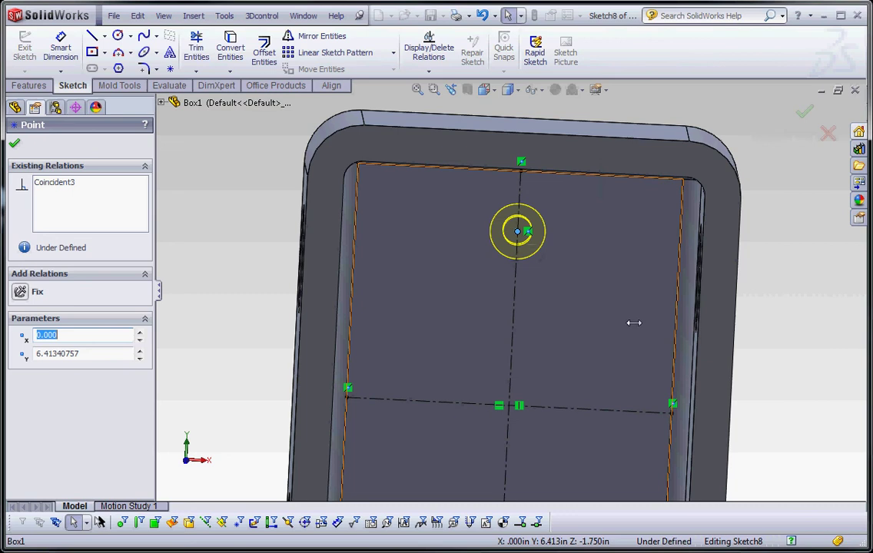
click(762, 287)
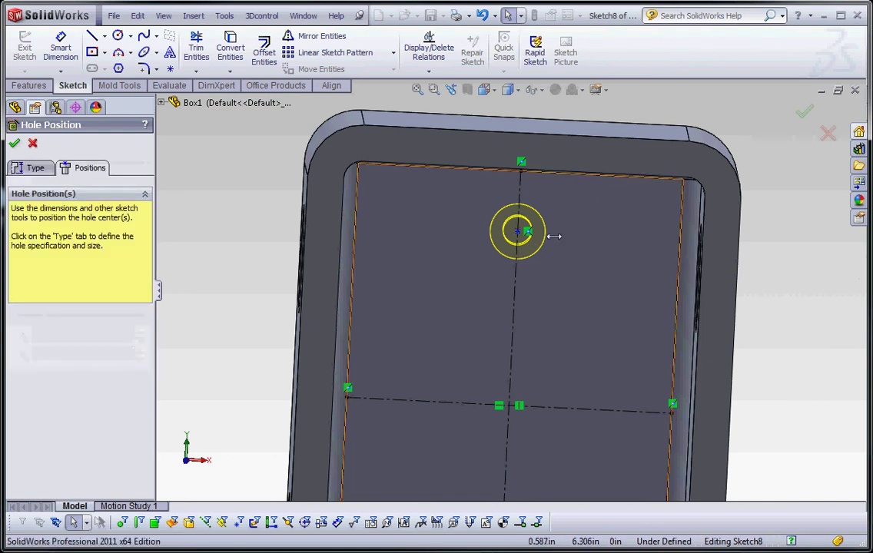
- Mirror the upper hole center about the horizontal centerline to create a matching lower hole center
click(516, 231)
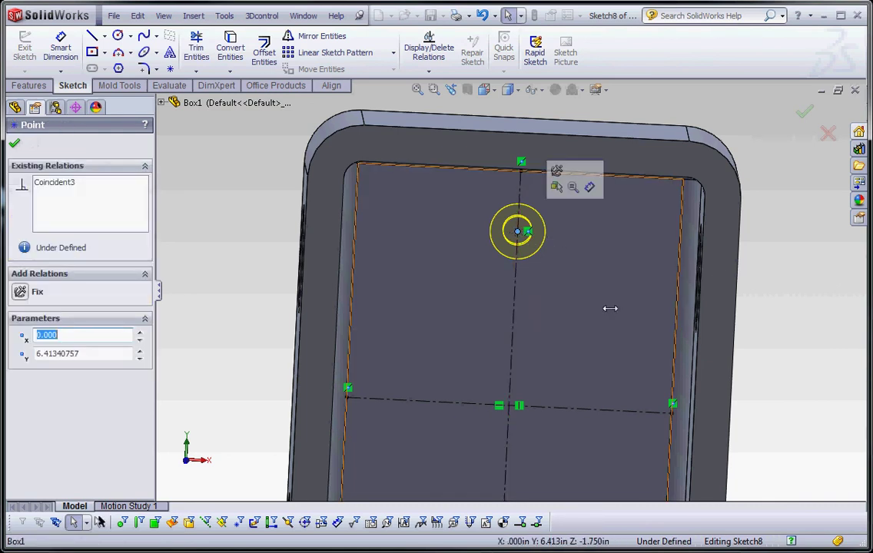
ctrl+click(593, 412)
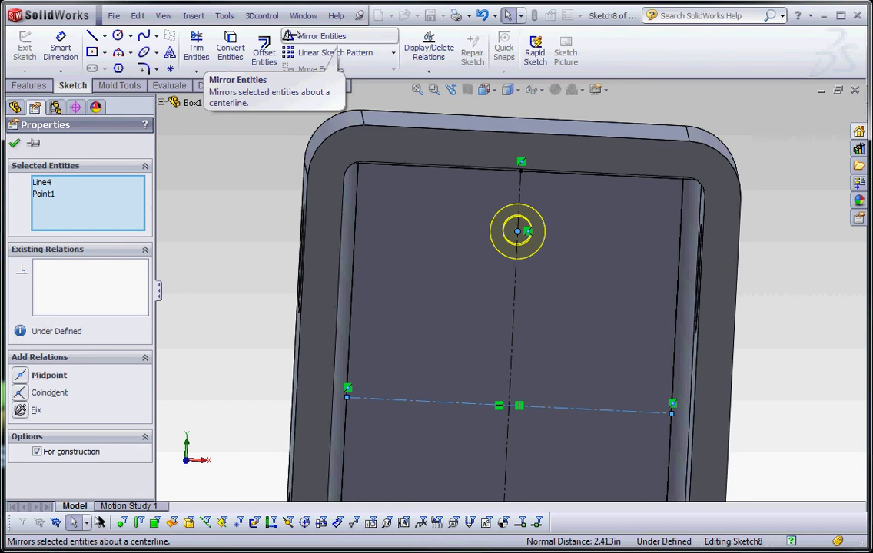
click(291, 36)
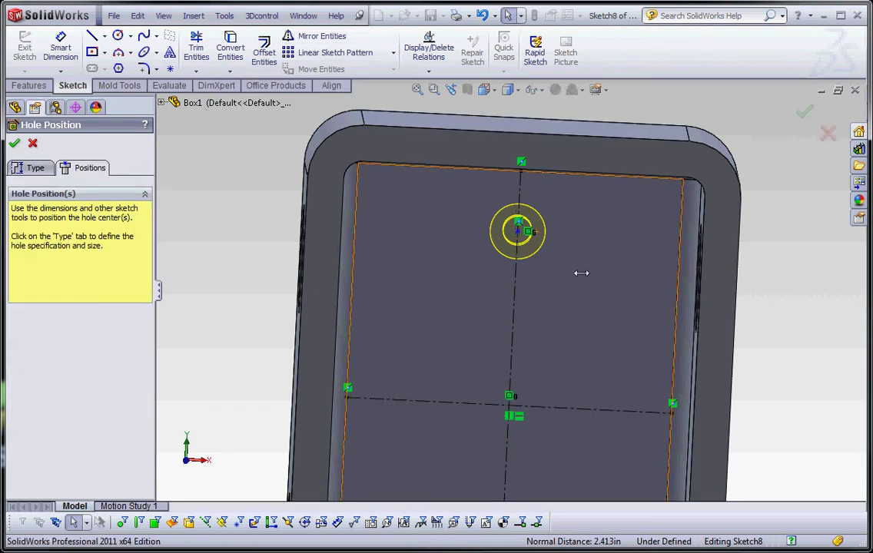
scroll(580, 274, up, 5)
scroll(496, 458, down, 3)
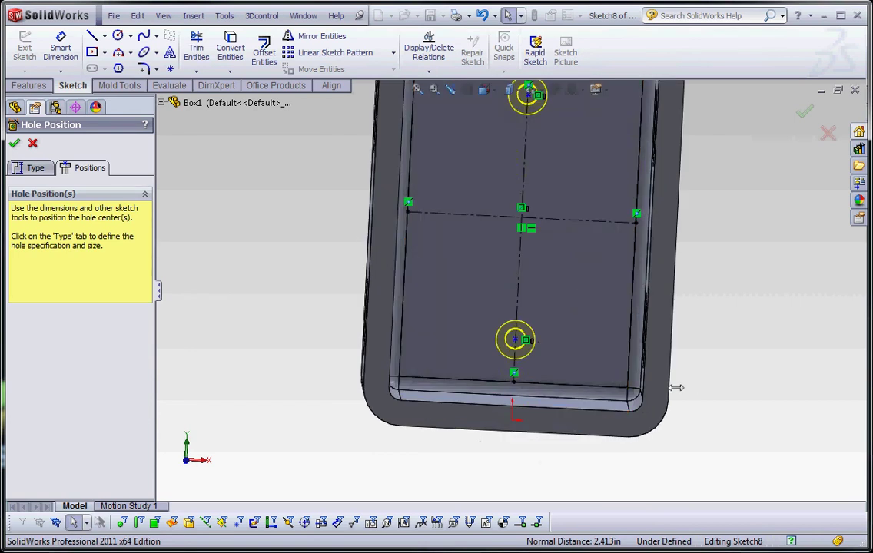
scroll(591, 275, up, 1)
- Test the symmetry of the mirrored hole centers by moving them along the vertical centerline, leaving the upper one at about Y 6.39 in
click(569, 229)
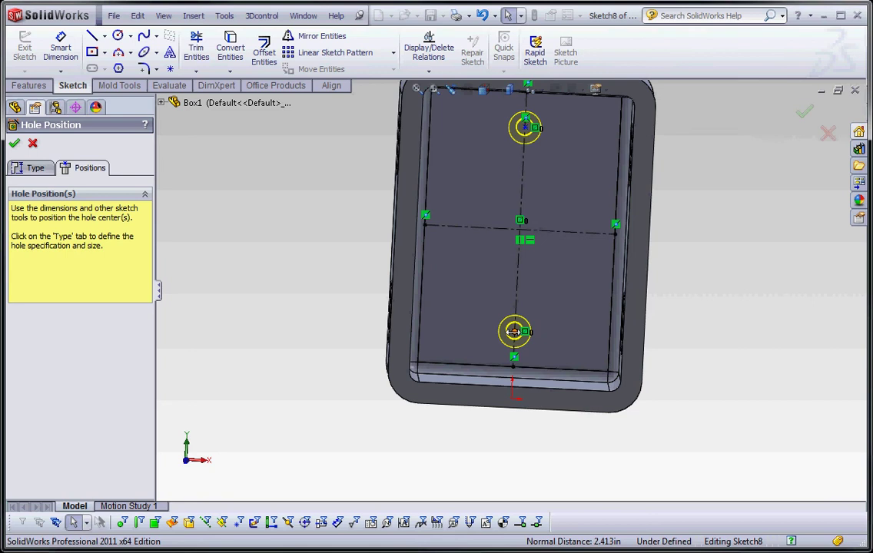
click(524, 294)
drag(524, 294, 525, 128)
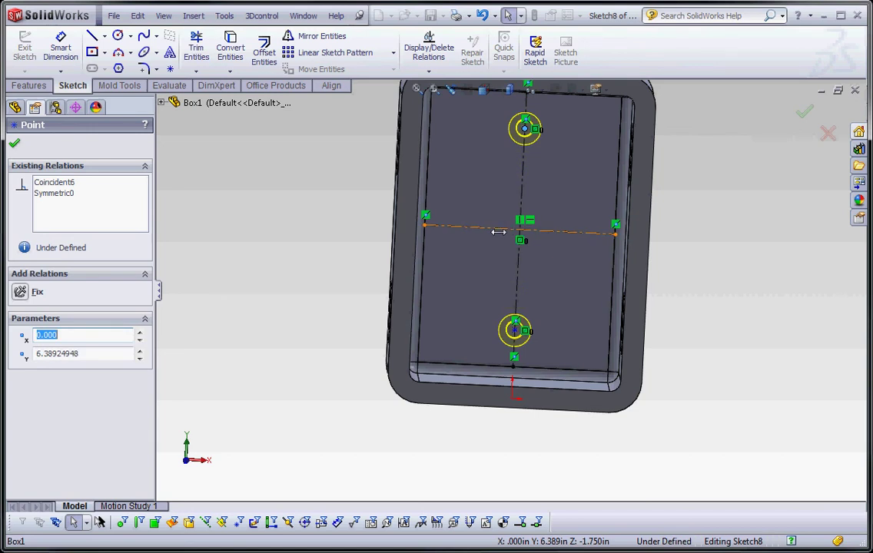
click(682, 271)
key(z)
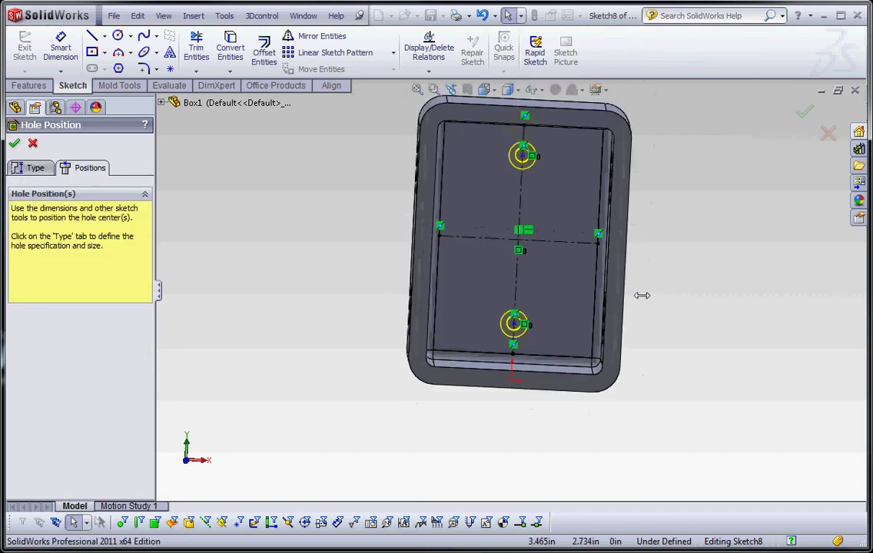
- Dimension the upper hole center 1.5 in from the box's top outer edge
middle_drag(642, 295, 659, 280)
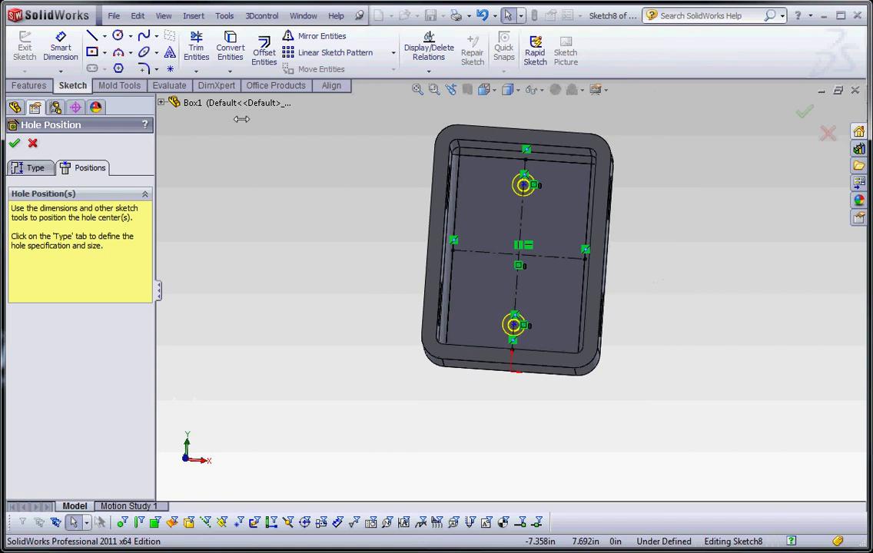
click(60, 46)
scroll(532, 189, down, 5)
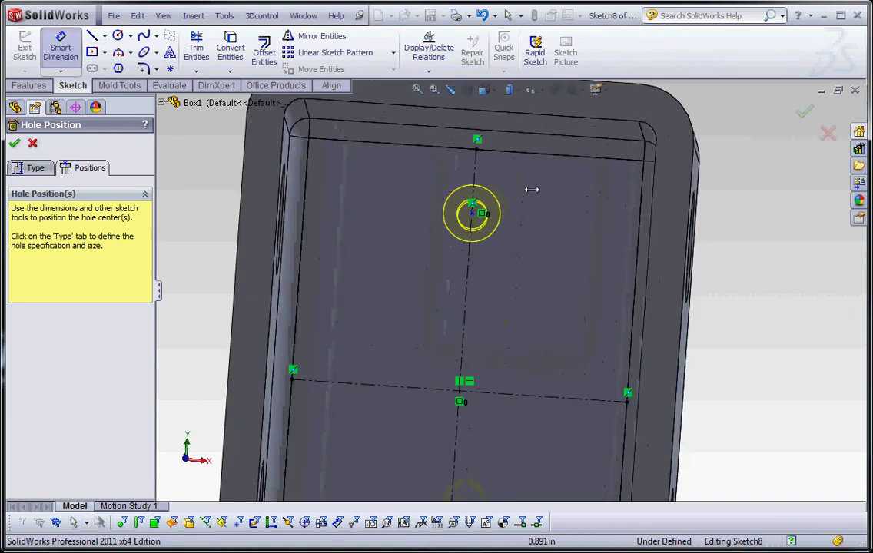
click(472, 213)
scroll(542, 290, up, 4)
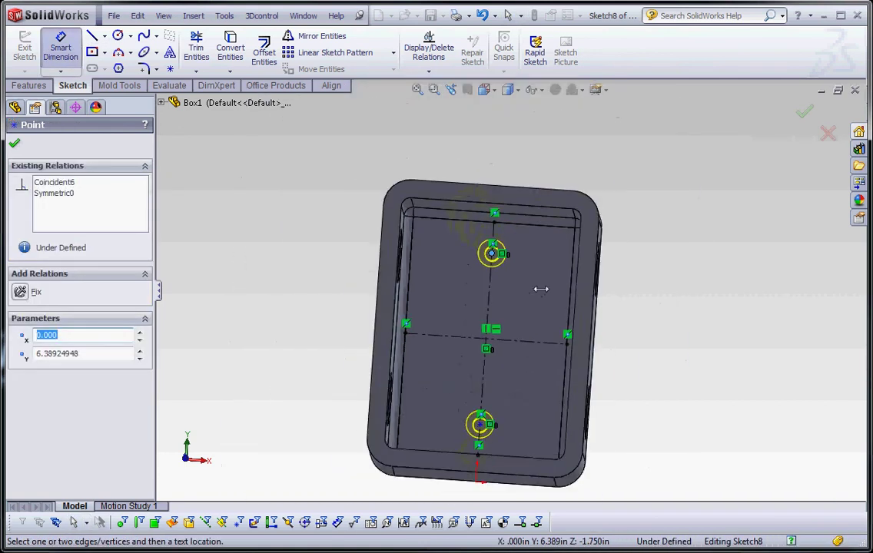
click(539, 185)
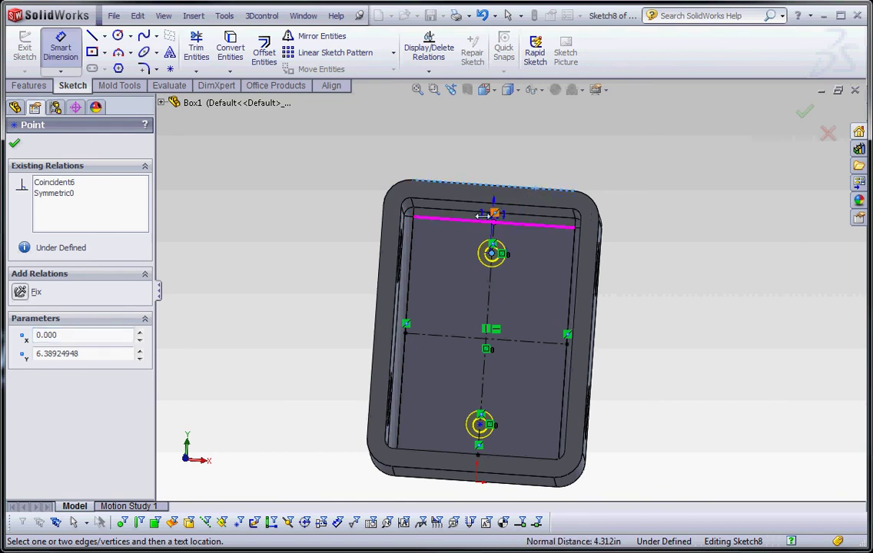
click(452, 224)
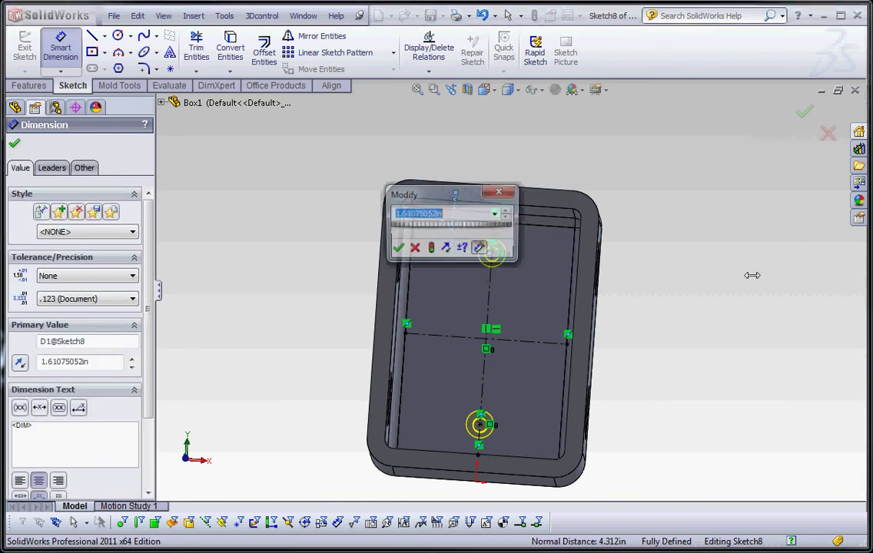
text(1.5)
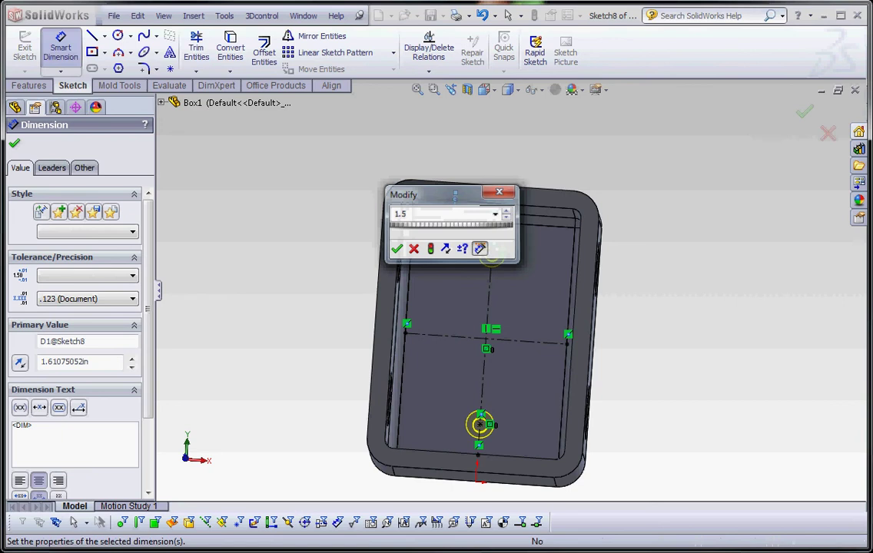
key(Return)
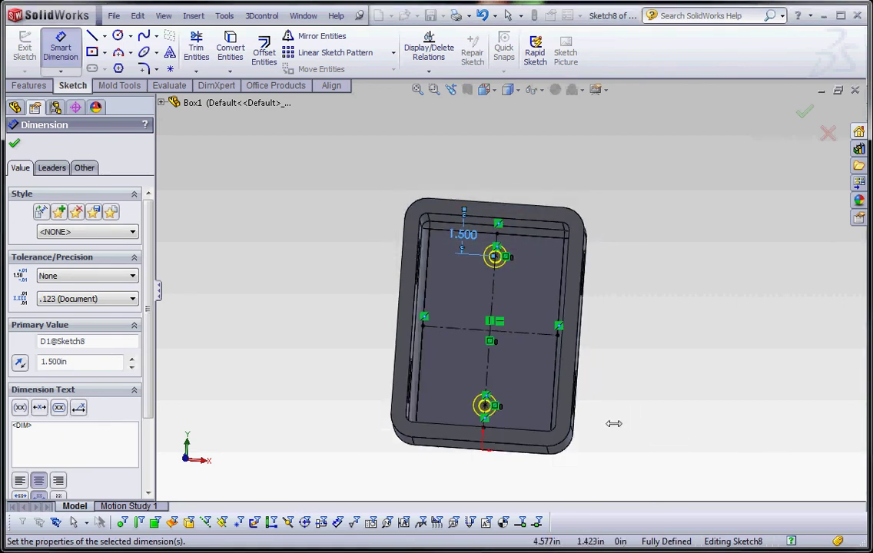
mouse_move(614, 423)
middle_down()
mouse_move(465, 459)
mouse_move(487, 439)
mouse_move(623, 408)
middle_up()
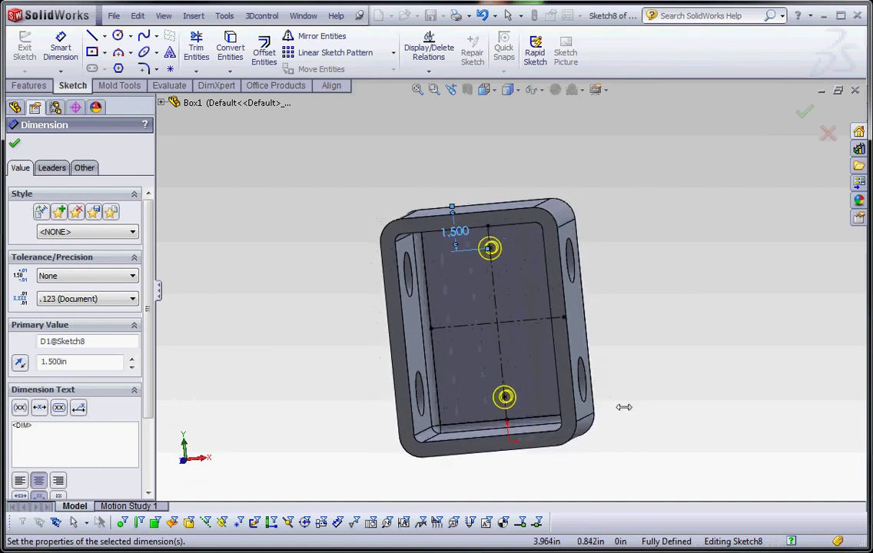
key(Escape)
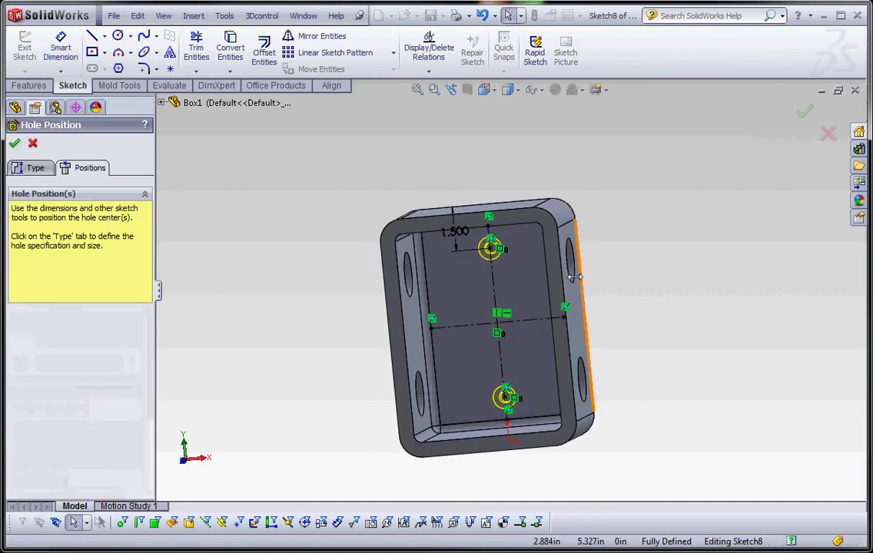
- Place a third hole center where the two centerlines intersect and complete the countersunk holes
scroll(484, 323, down, 5)
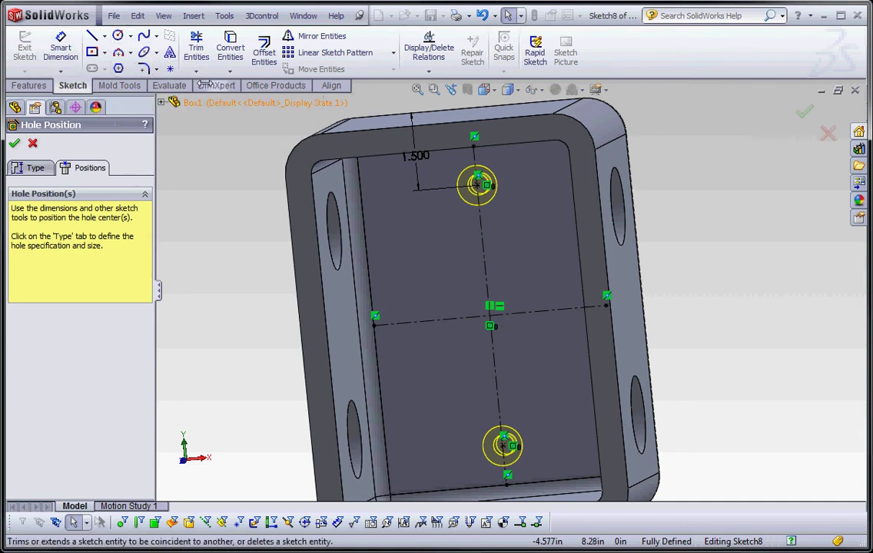
click(170, 69)
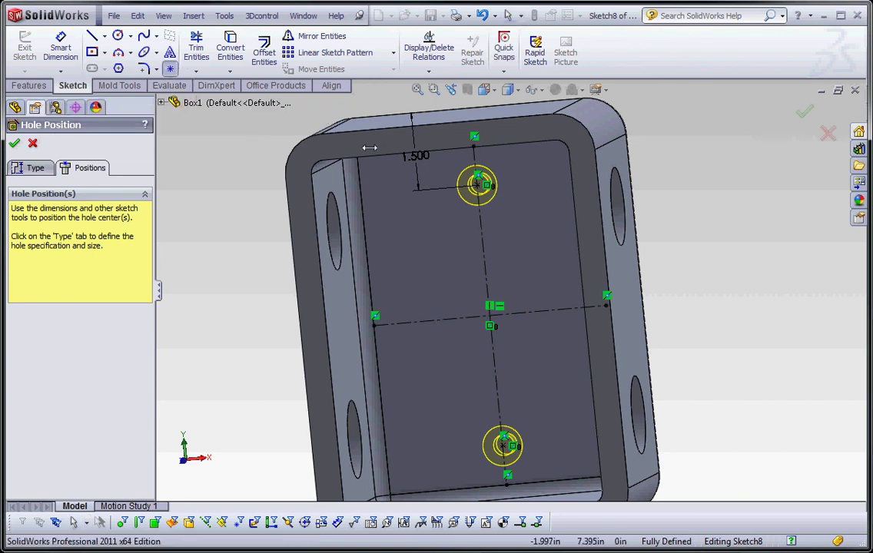
click(490, 316)
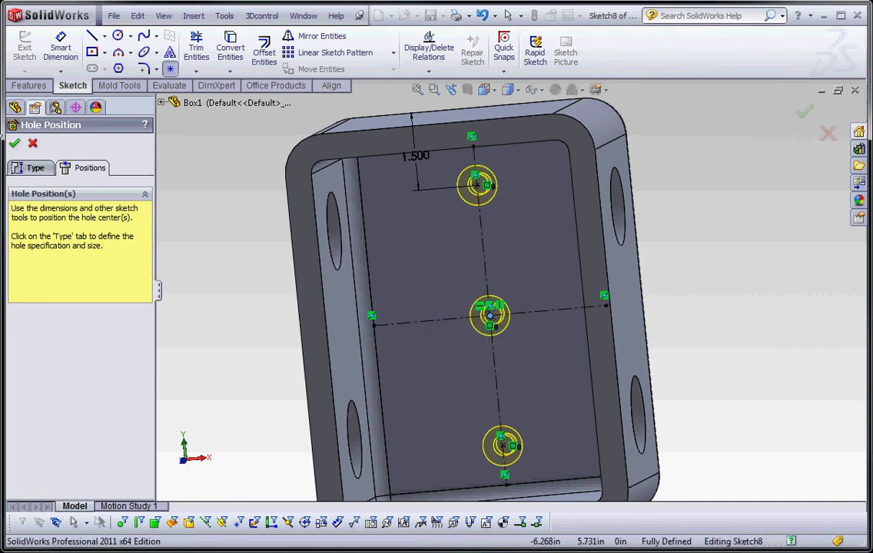
click(13, 144)
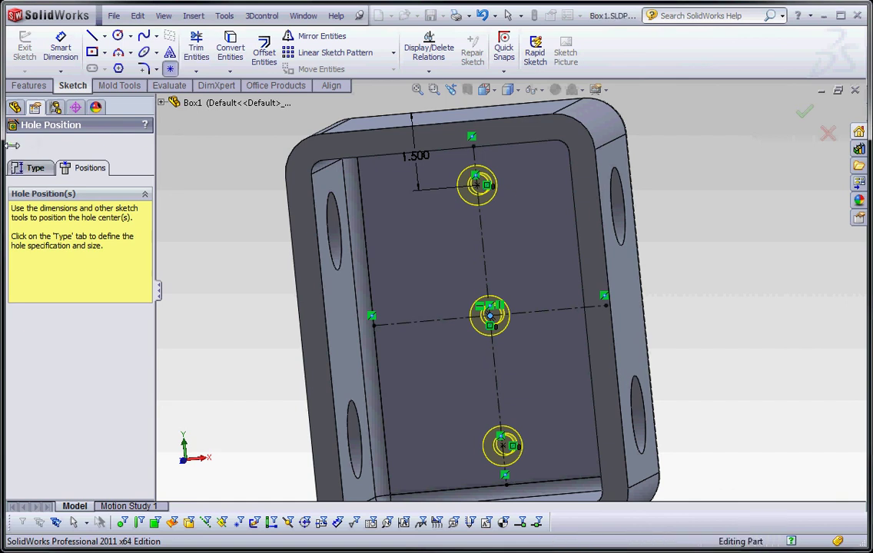
- Inspect the countersunk holes in the back face, including the feature's position sketch (Sketch8) and profile sketch (Sketch7)
middle_drag(654, 343, 581, 332)
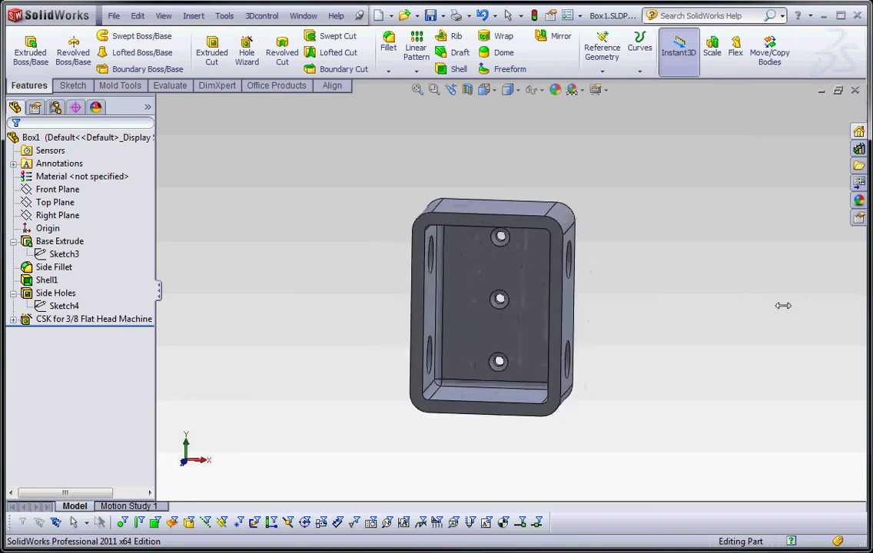
scroll(513, 306, down, 4)
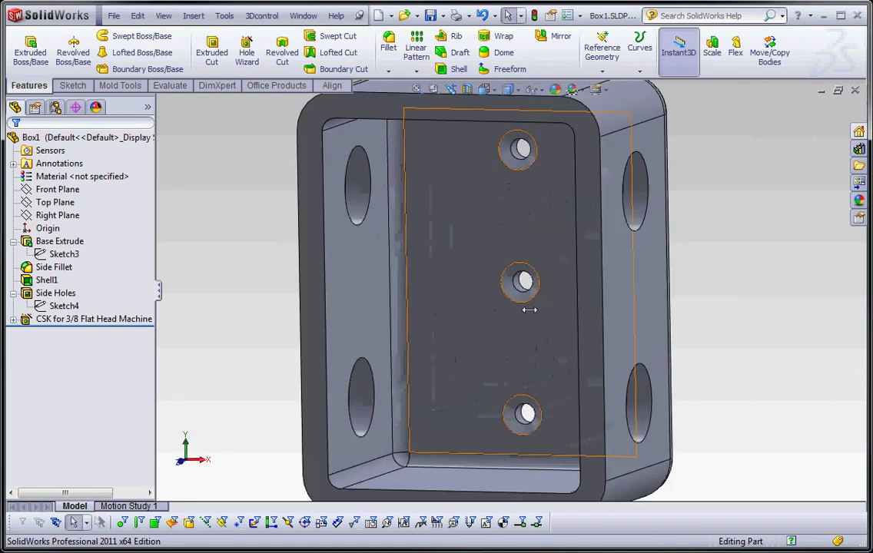
scroll(530, 309, up, 3)
scroll(668, 308, up, 2)
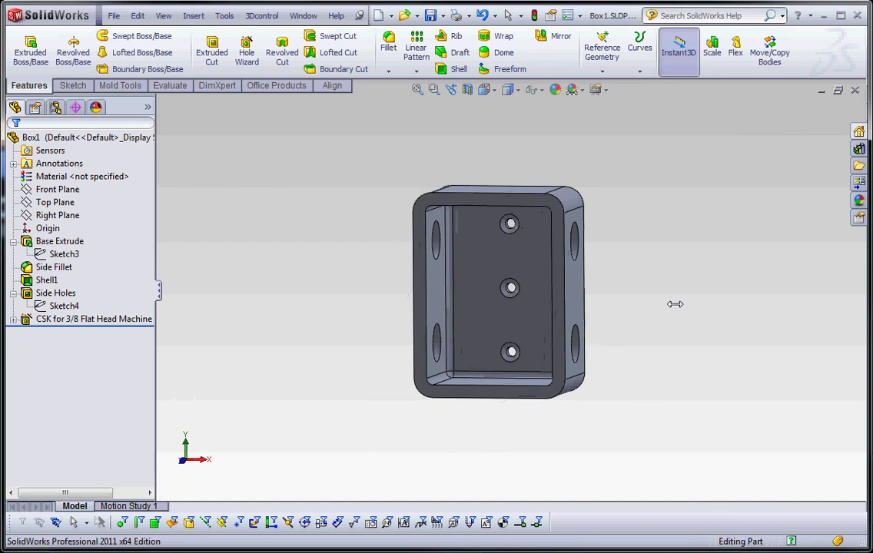
scroll(524, 339, up, 2)
scroll(507, 315, down, 2)
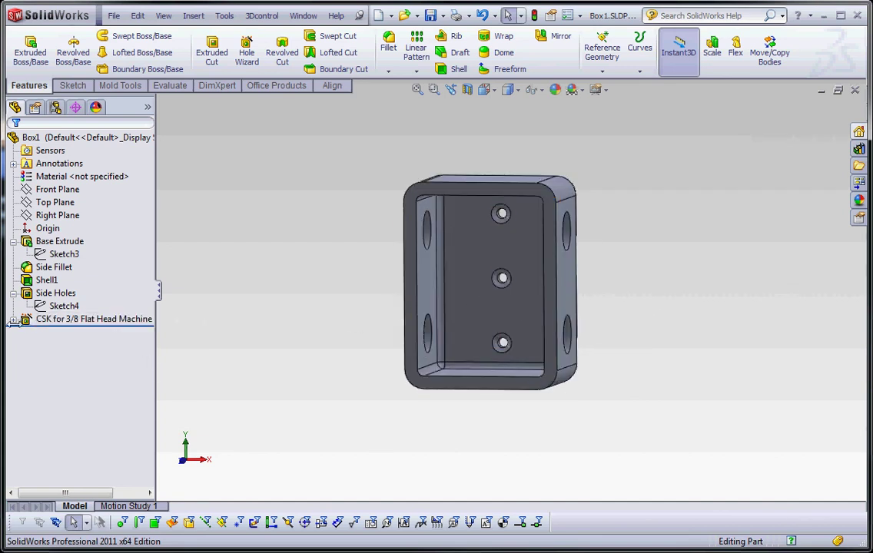
click(12, 320)
click(76, 332)
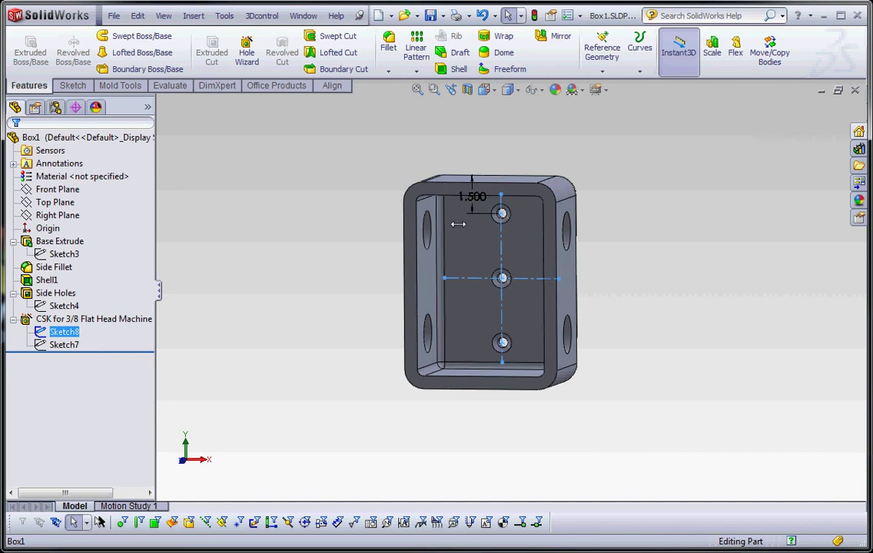
click(64, 345)
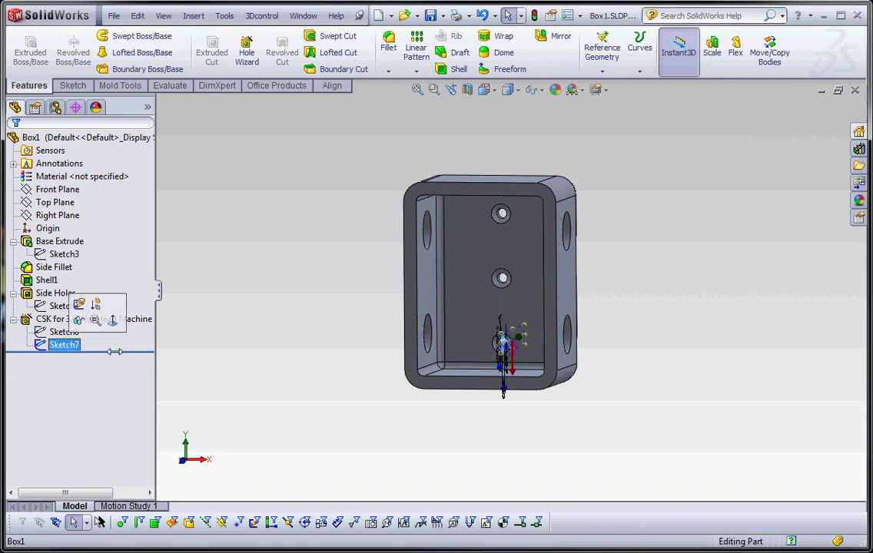
mouse_move(506, 442)
middle_down()
mouse_move(481, 434)
mouse_move(503, 425)
middle_up()
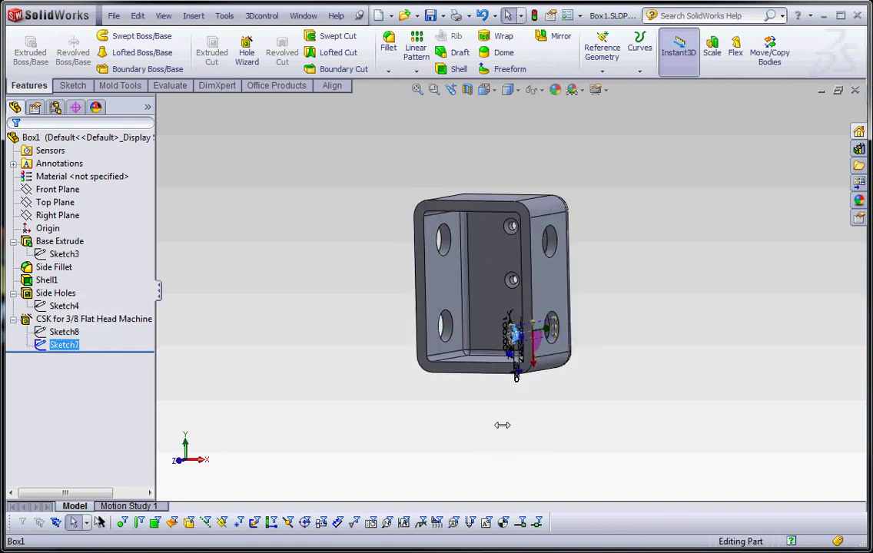
scroll(492, 346, down, 10)
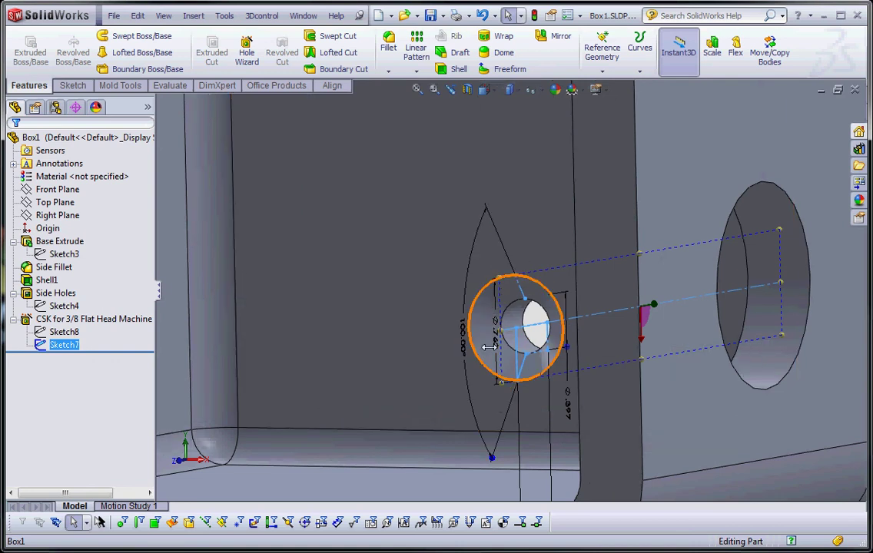
scroll(487, 353, up, 10)
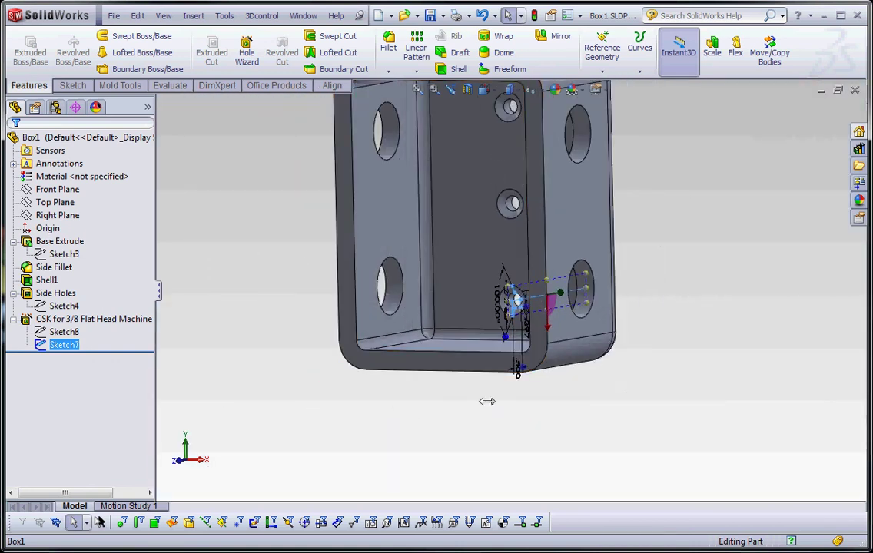
- Edit the countersunk hole feature in the box's back face and set its screw size to 1/2
click(210, 341)
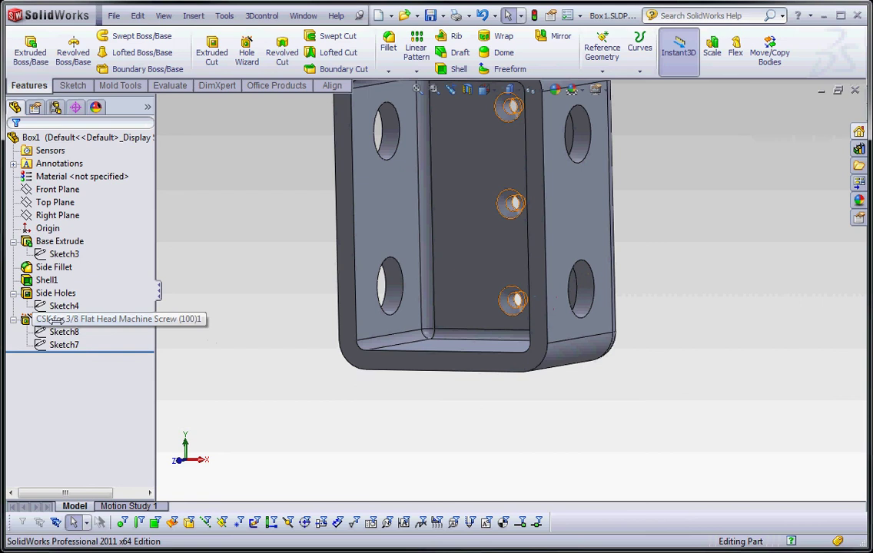
right_click(55, 320)
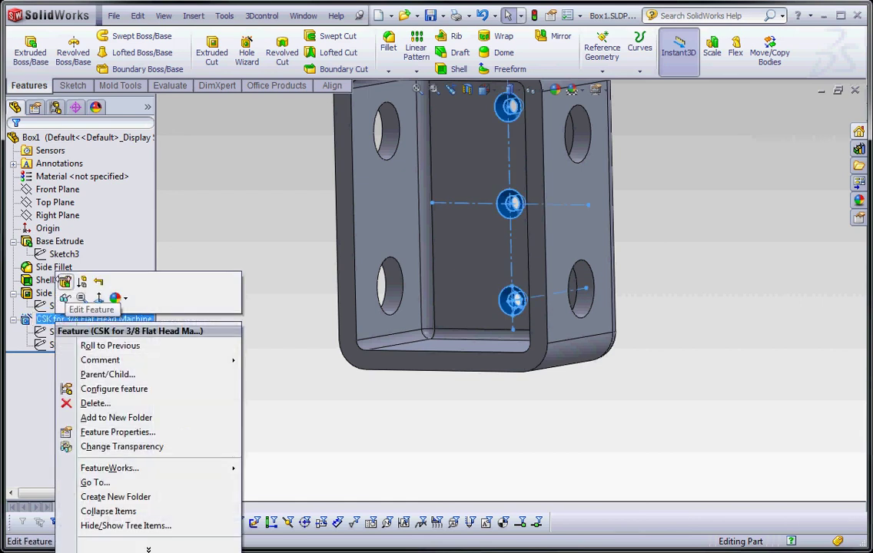
click(65, 281)
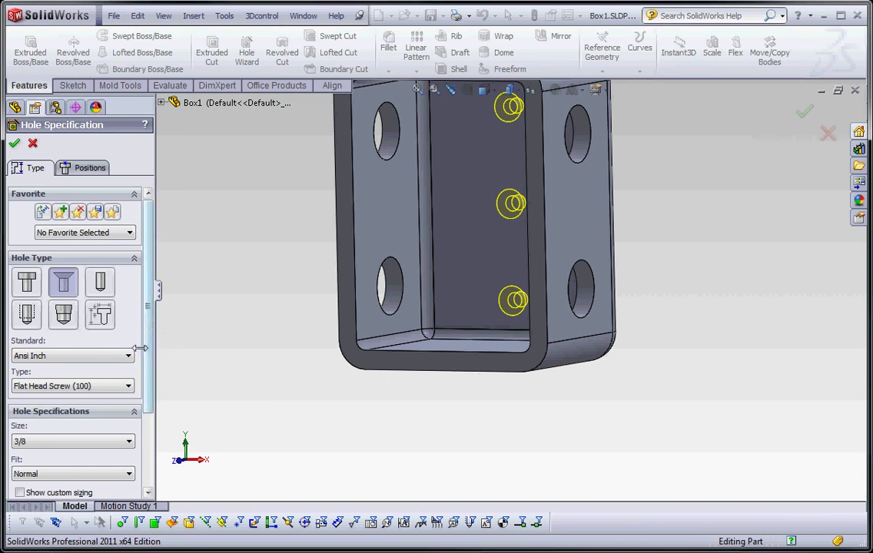
scroll(146, 351, down, 2)
click(73, 399)
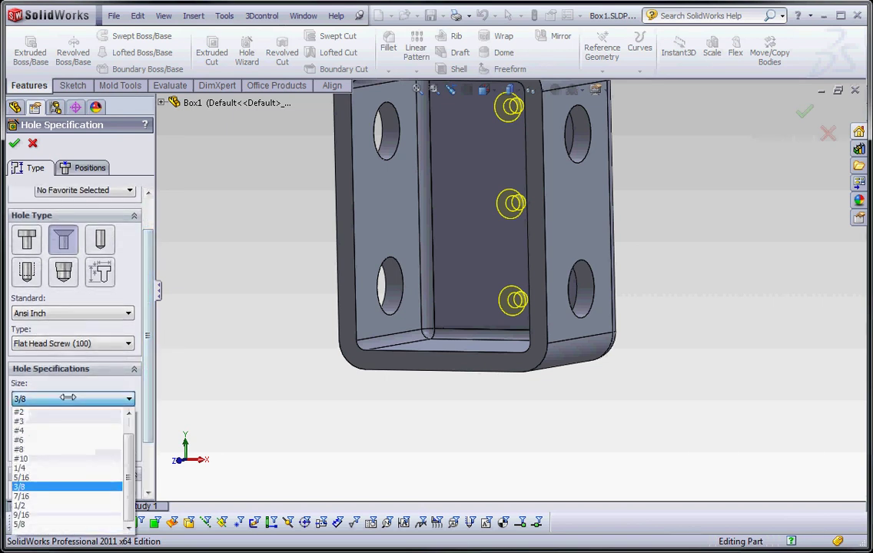
click(36, 506)
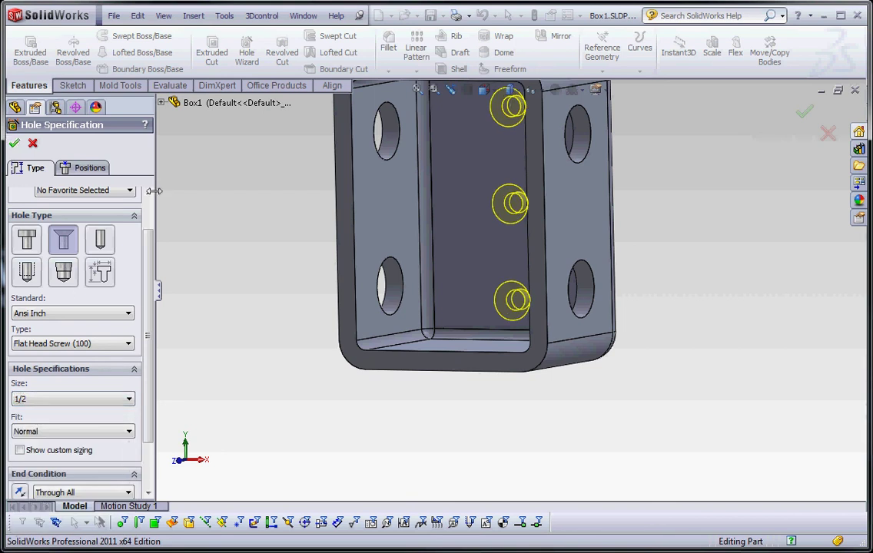
- Review the resized countersunk holes in the box's back face and save the part file
middle_drag(309, 257, 346, 271)
scroll(501, 285, up, 3)
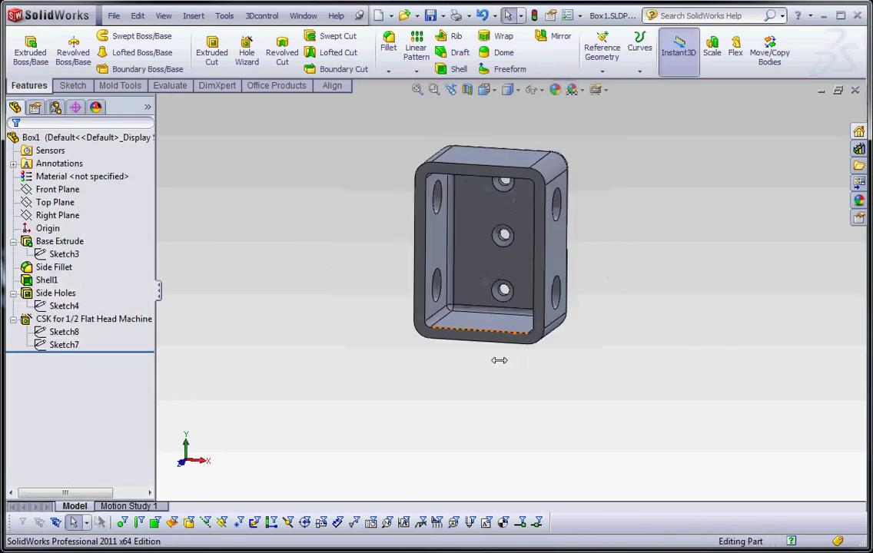
middle_drag(500, 360, 521, 292)
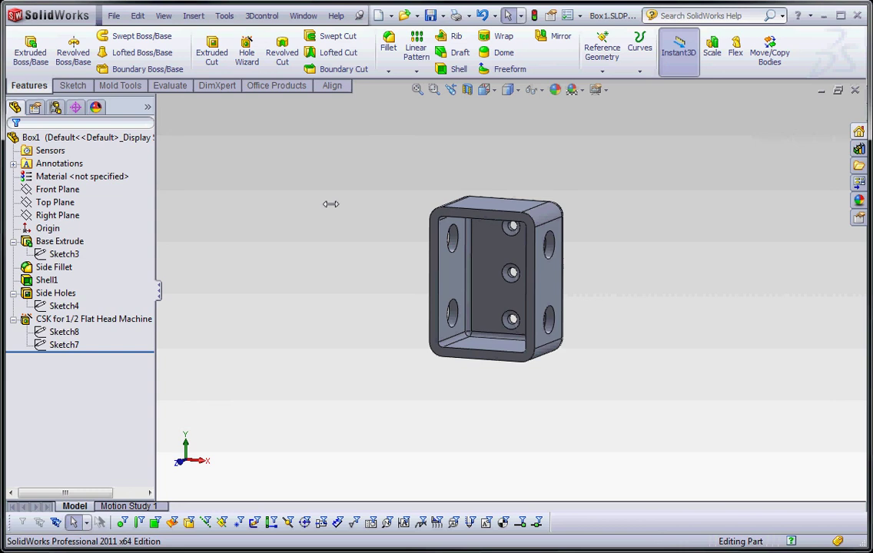
click(113, 15)
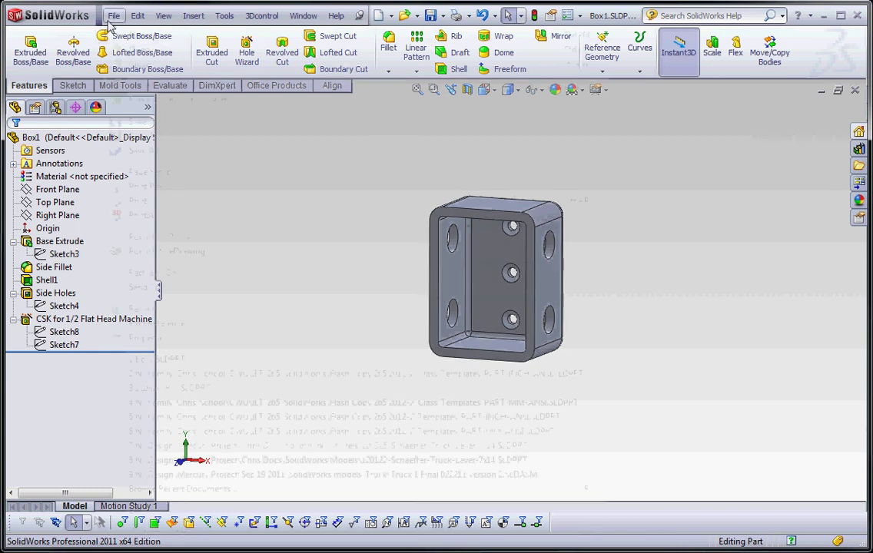
click(139, 123)
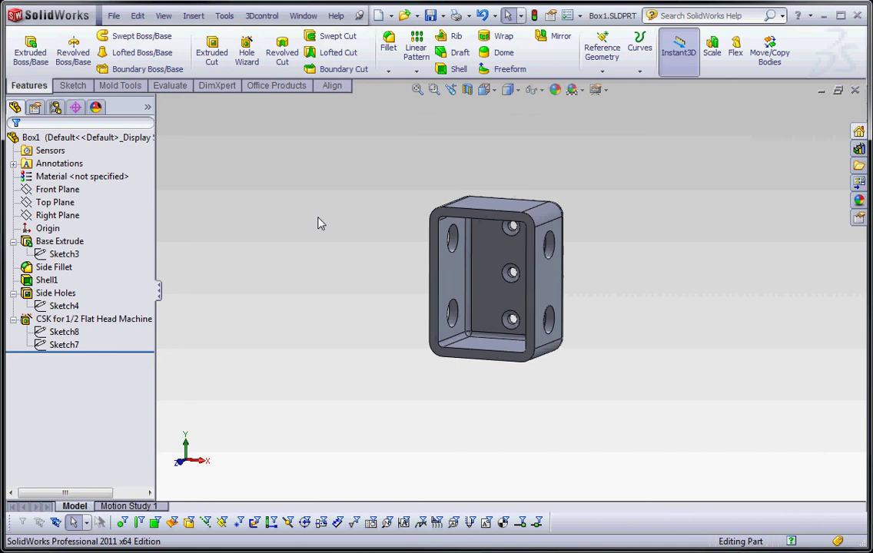